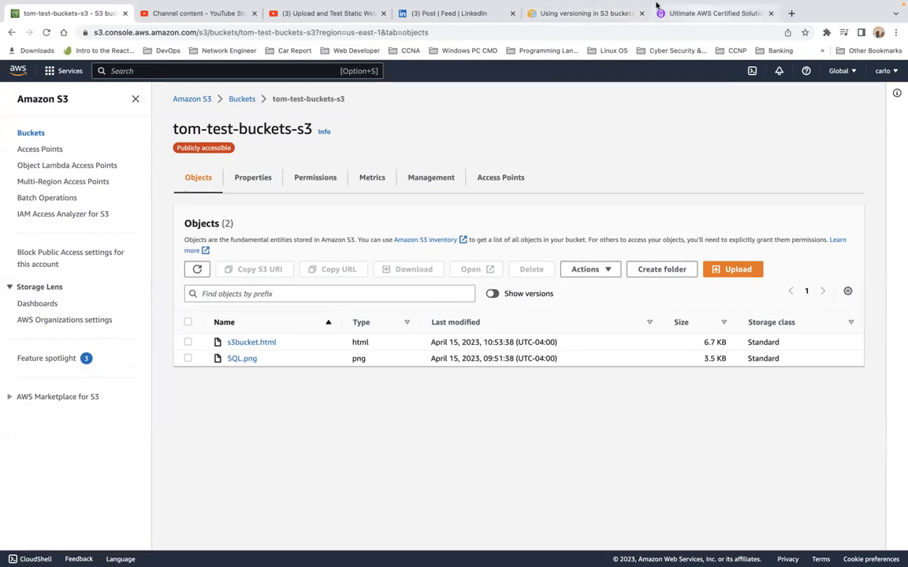
Switch to the S3 user guide's versioning page and read the introductory paragraph and the section on bucket versioning states
{"action": "mouse_move", "coordinate": [593, 3]}
{"action": "left_click", "coordinate": [623, 45]}
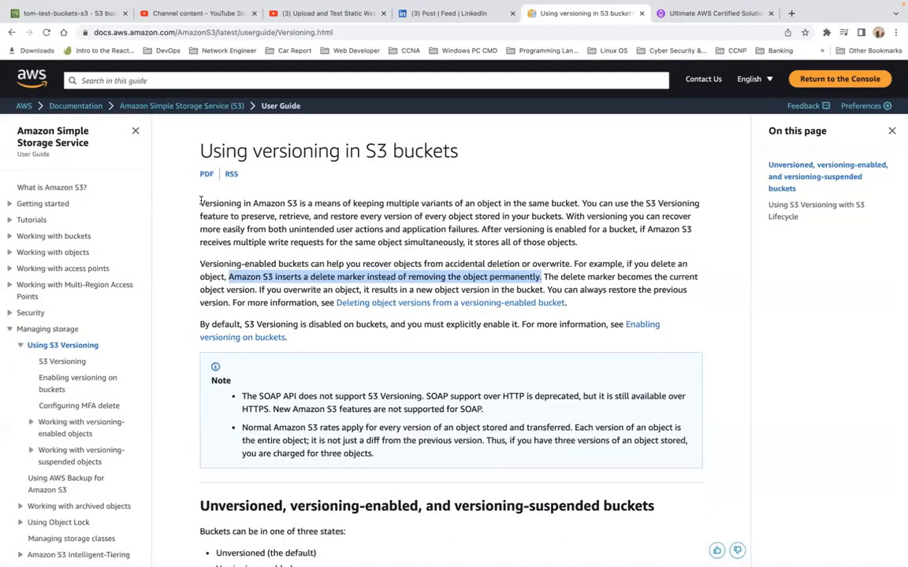
{"action": "left_click_drag", "start_coordinate": [201, 202], "coordinate": [450, 243]}
{"action": "left_click_drag", "start_coordinate": [550, 237], "coordinate": [564, 252]}
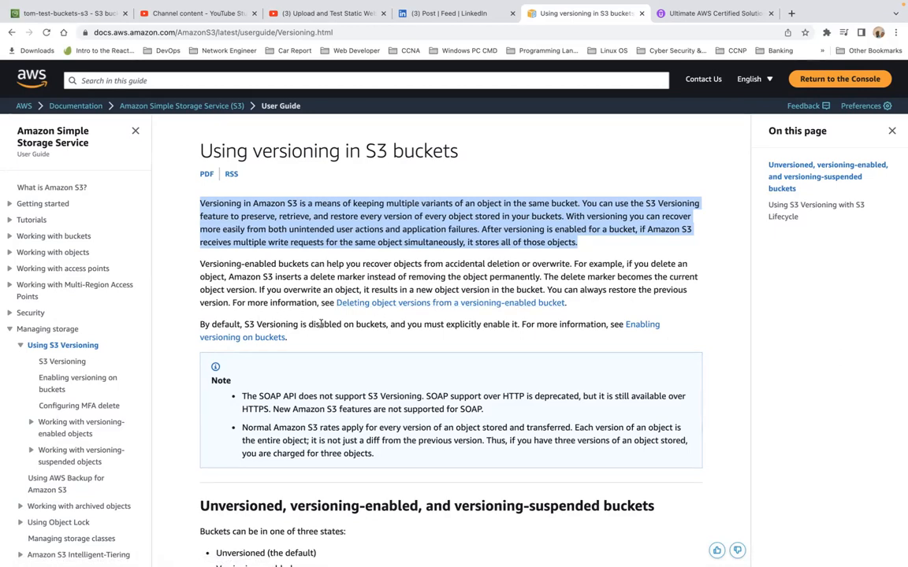
{"action": "scroll", "coordinate": [376, 338], "scroll_direction": "down", "scroll_amount": 8}
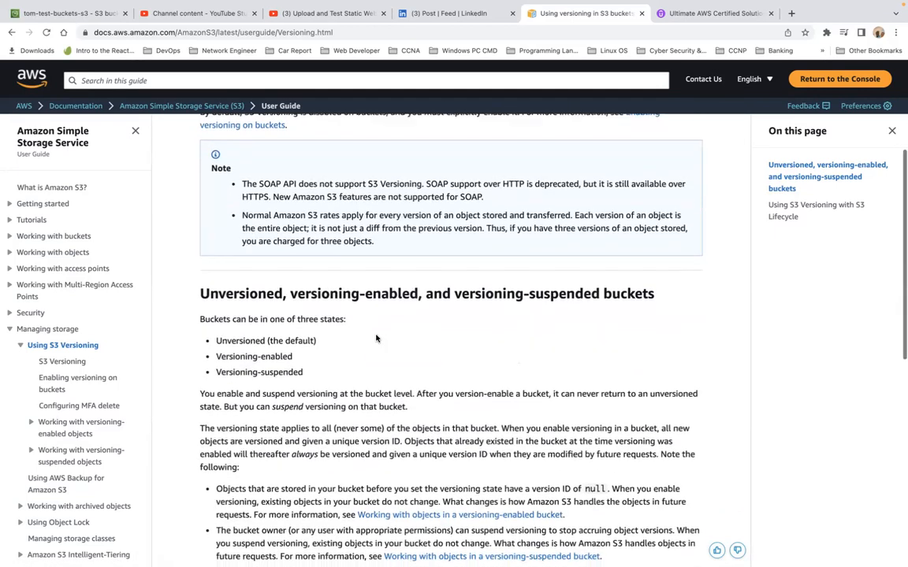
{"action": "scroll", "coordinate": [376, 335], "scroll_direction": "down", "scroll_amount": 3}
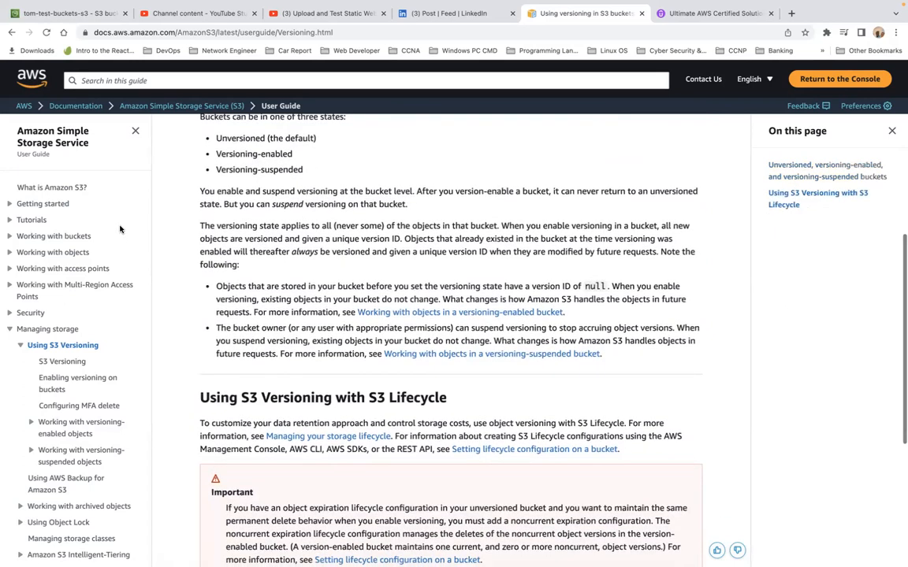
Return to the S3 console, enable Bucket Versioning for tom-test-buckets-s3, save the change and go back to the bucket's object list
{"action": "left_click", "coordinate": [82, 13]}
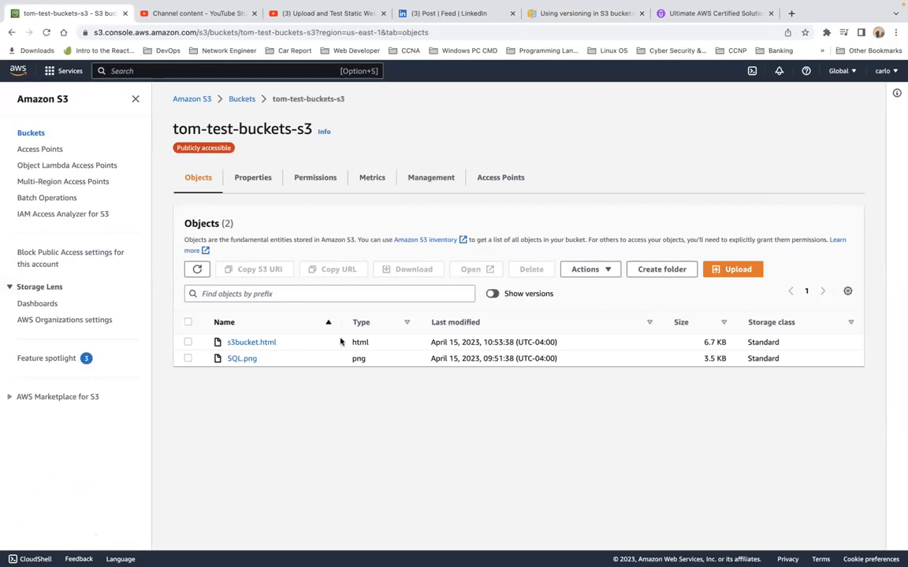
{"action": "left_click", "coordinate": [250, 181]}
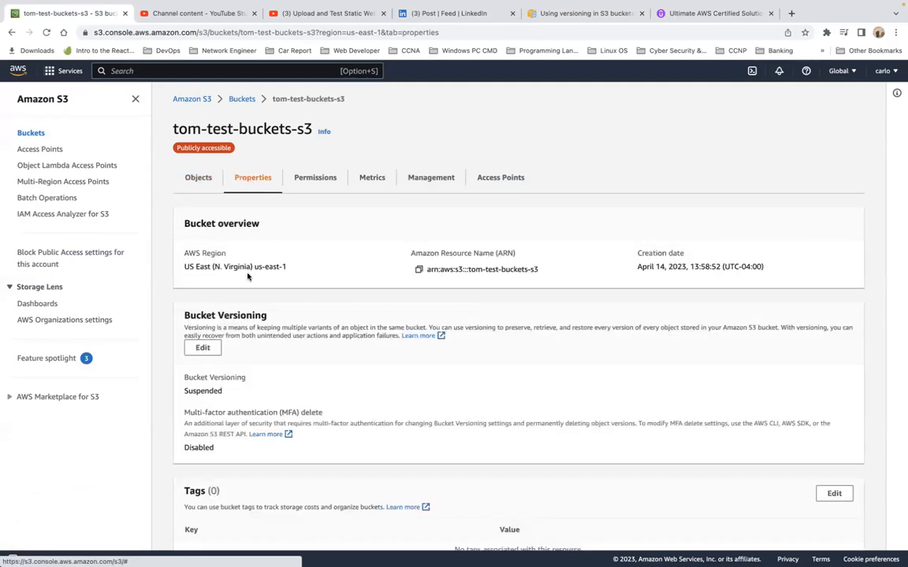
{"action": "left_click_drag", "start_coordinate": [182, 316], "coordinate": [269, 318]}
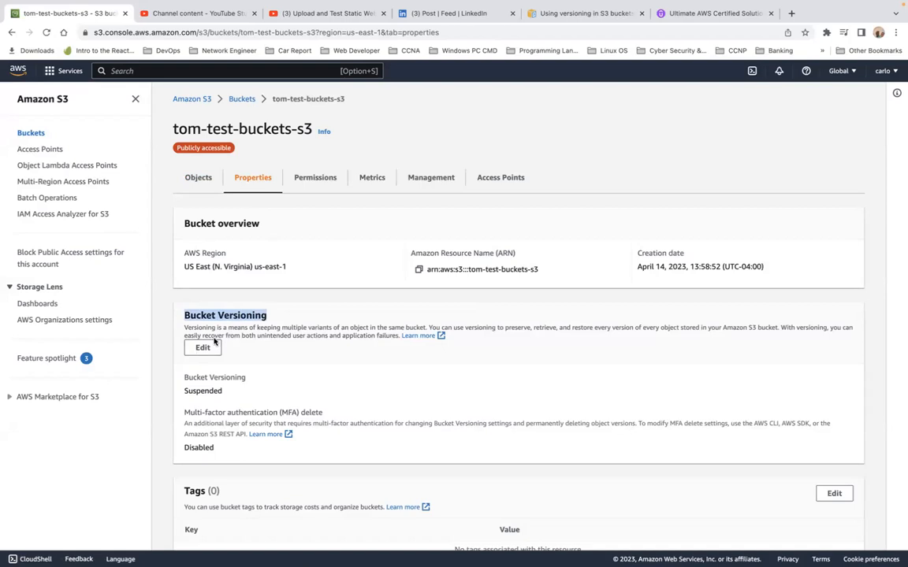
{"action": "left_click_drag", "start_coordinate": [186, 329], "coordinate": [404, 341]}
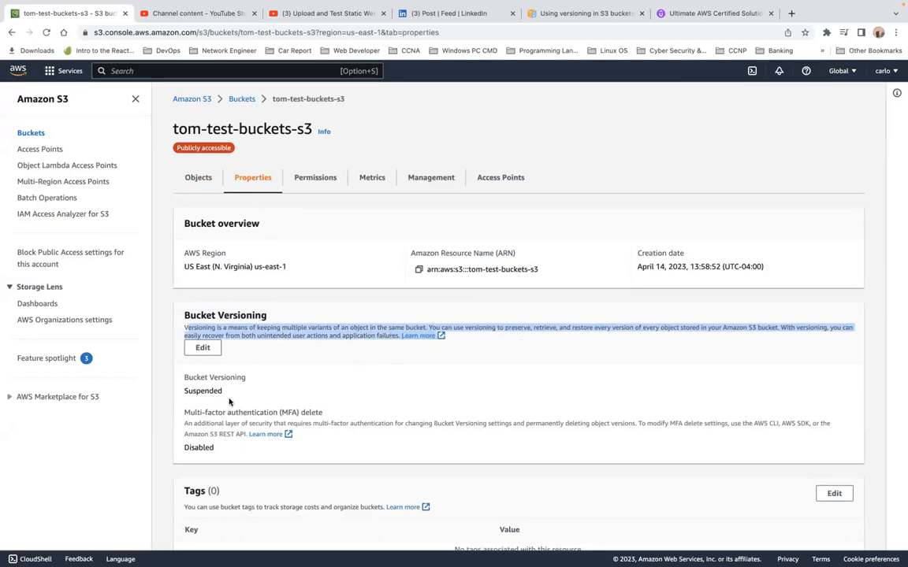
{"action": "left_click", "coordinate": [203, 349]}
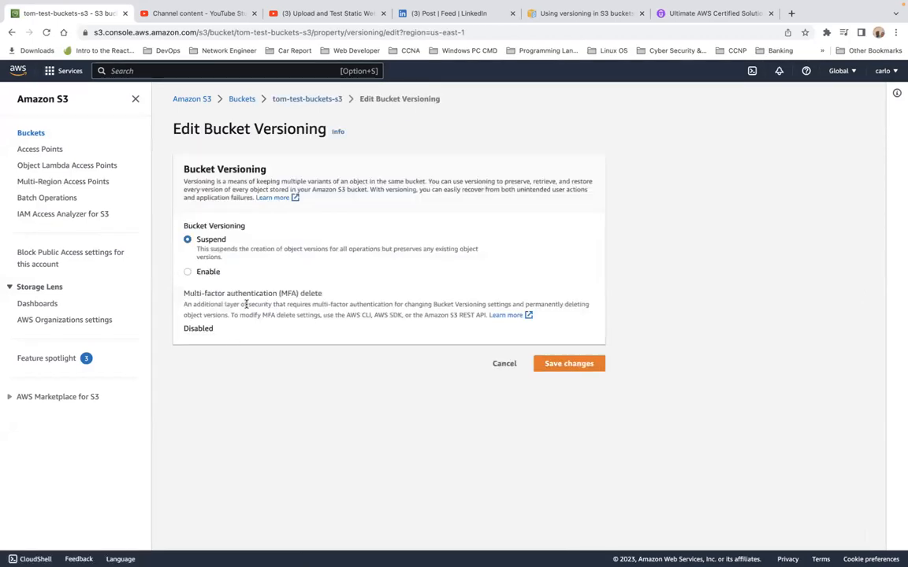
{"action": "left_click", "coordinate": [187, 272]}
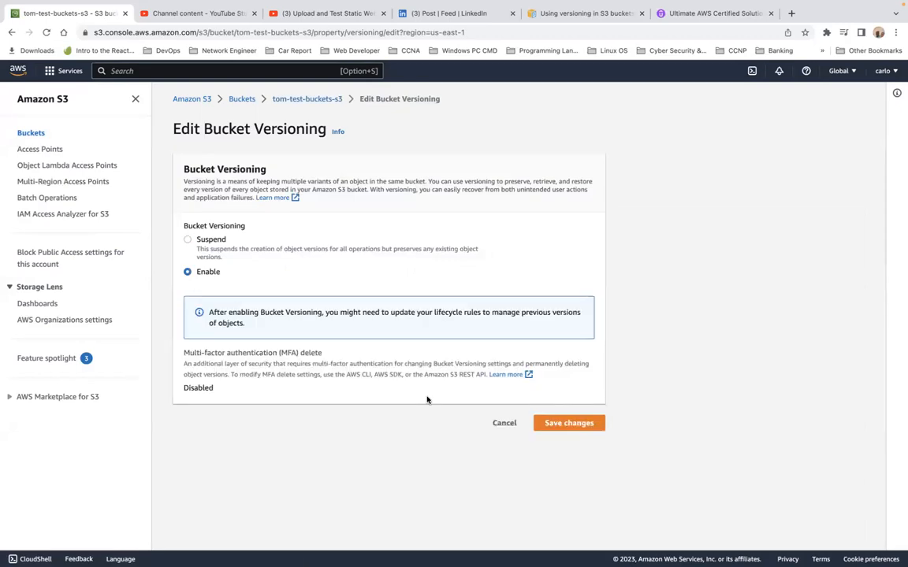
{"action": "left_click", "coordinate": [566, 423]}
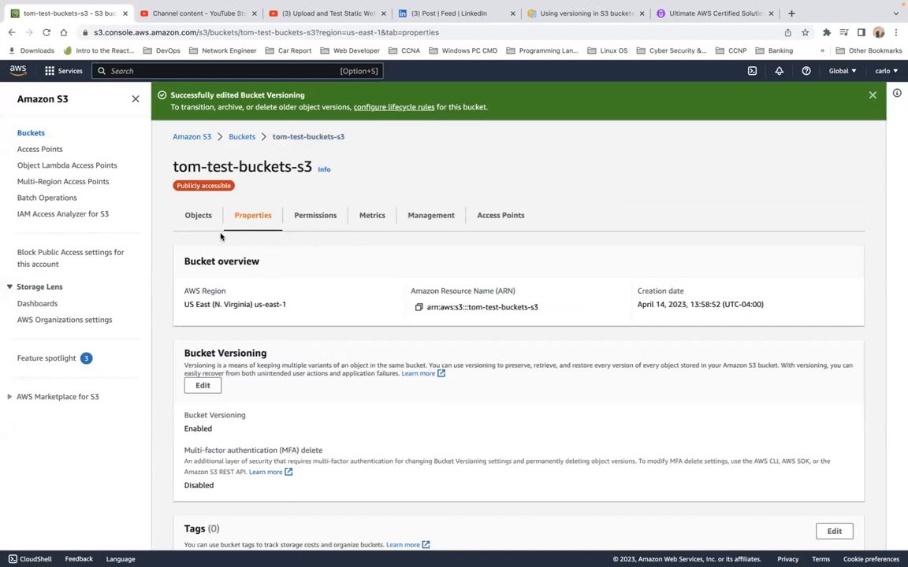
{"action": "left_click", "coordinate": [200, 217]}
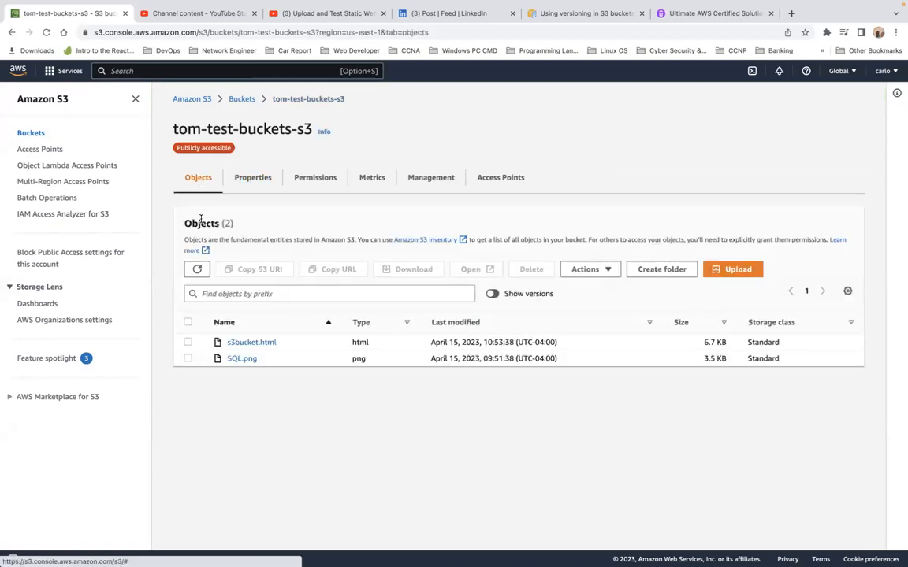
Suspend Bucket Versioning for tom-test-buckets-s3, acknowledging the outcomes, and turn on the display of versions in the object list
{"action": "left_click", "coordinate": [257, 180]}
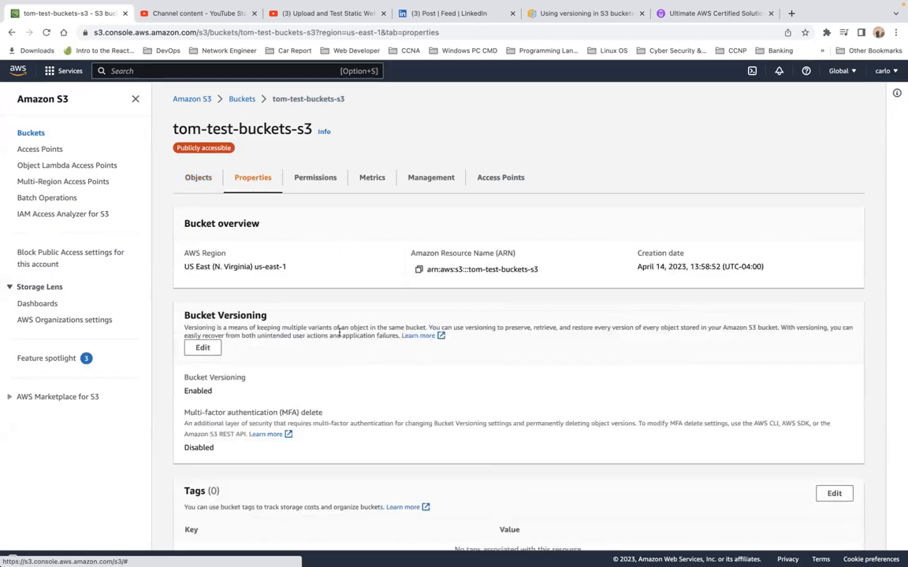
{"action": "left_click", "coordinate": [208, 353]}
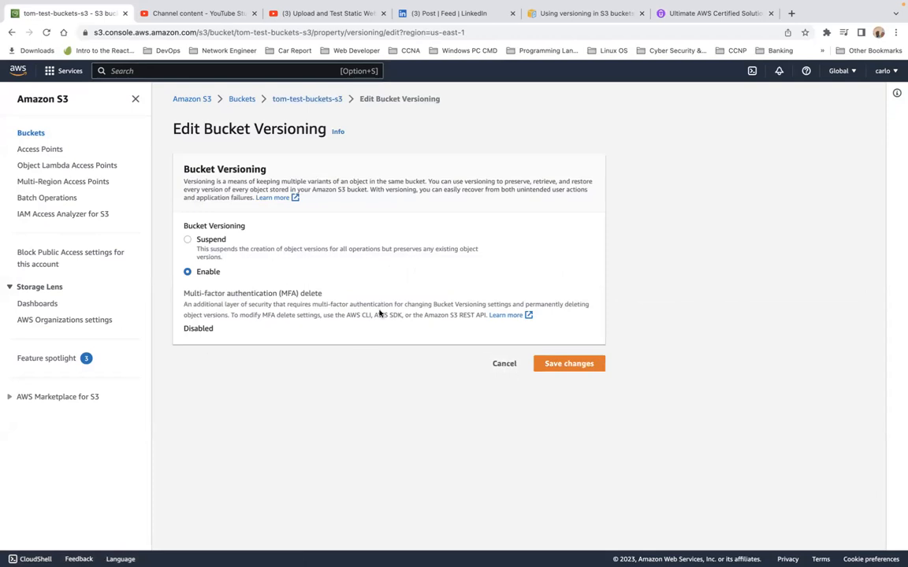
{"action": "left_click", "coordinate": [188, 240]}
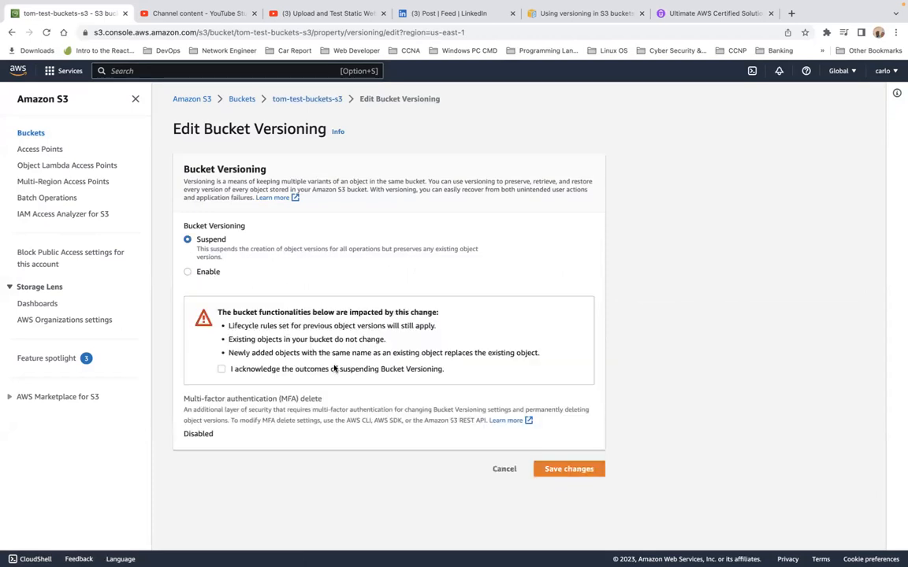
{"action": "left_click", "coordinate": [221, 370]}
{"action": "left_click", "coordinate": [564, 471]}
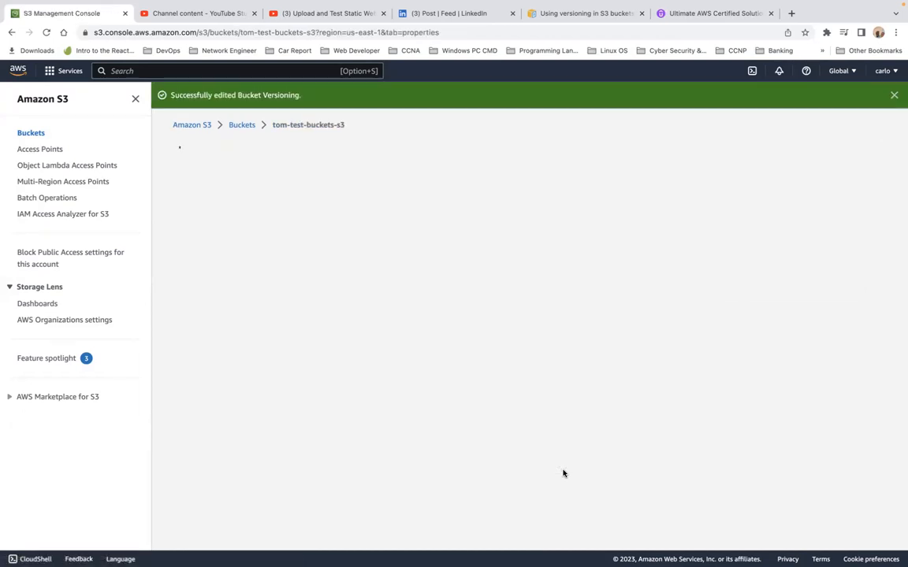
{"action": "left_click", "coordinate": [199, 205]}
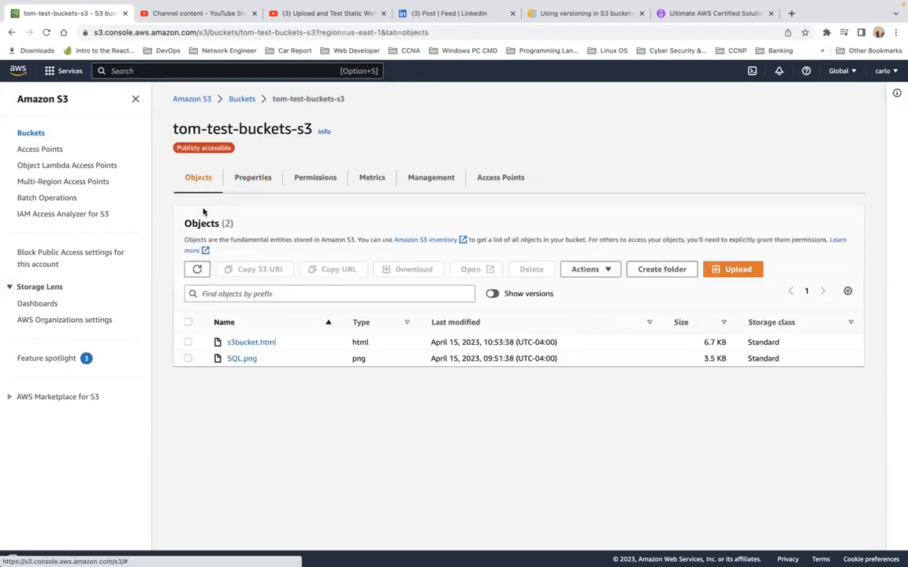
{"action": "left_click", "coordinate": [491, 295]}
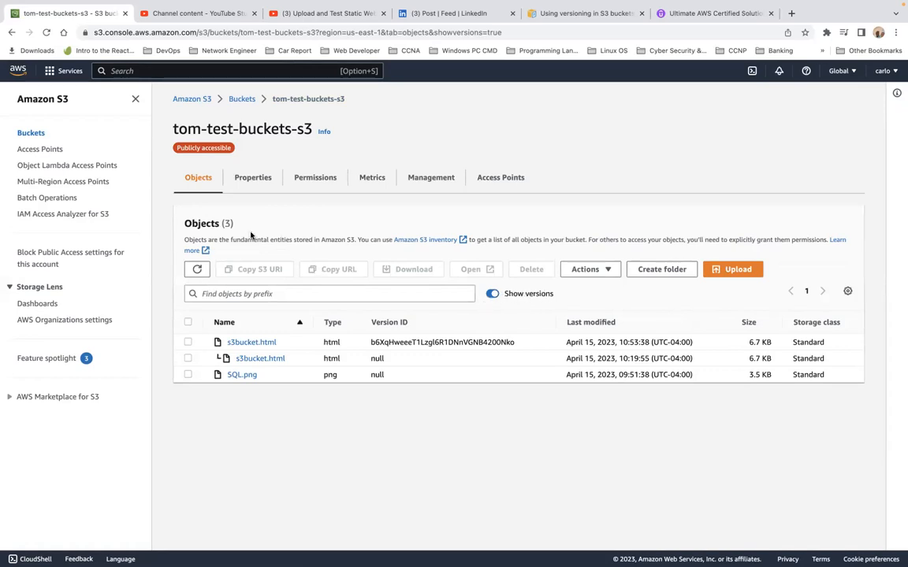
Set Bucket Versioning for tom-test-buckets-s3 to Enable and save the changes
{"action": "left_click", "coordinate": [256, 185]}
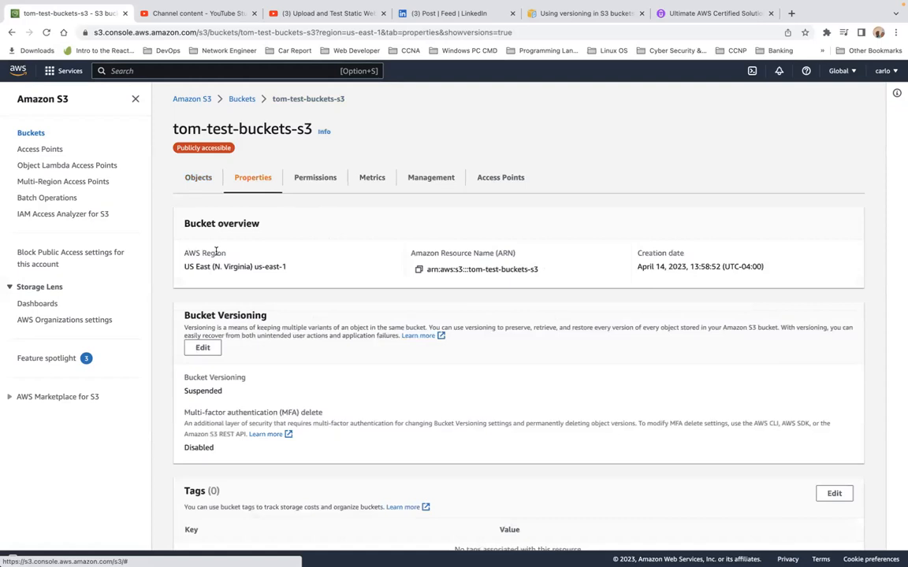
{"action": "left_click", "coordinate": [203, 349]}
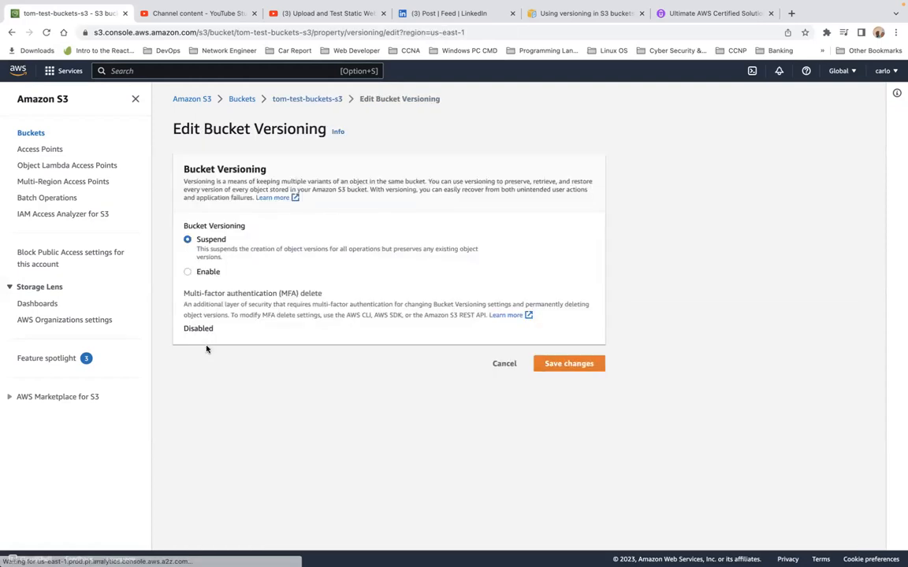
{"action": "left_click", "coordinate": [187, 272]}
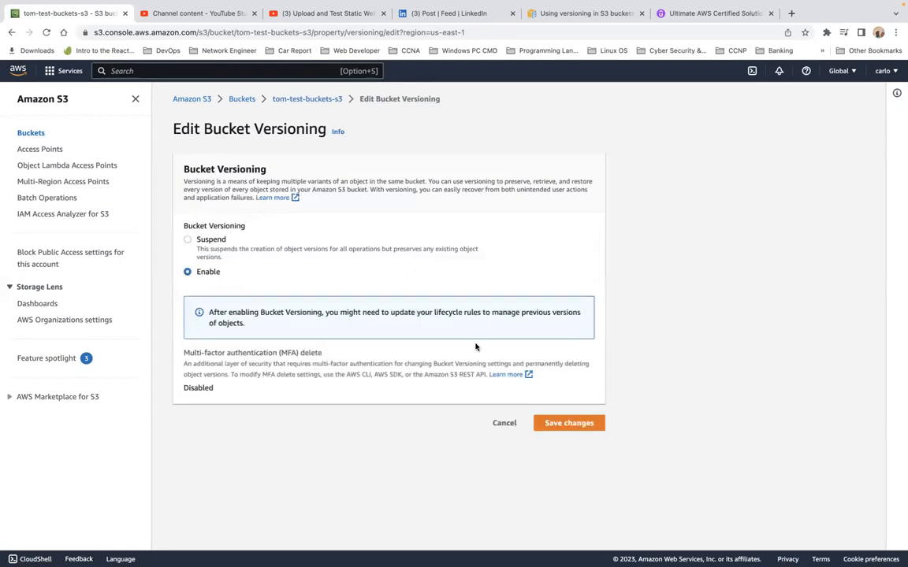
{"action": "left_click", "coordinate": [579, 423]}
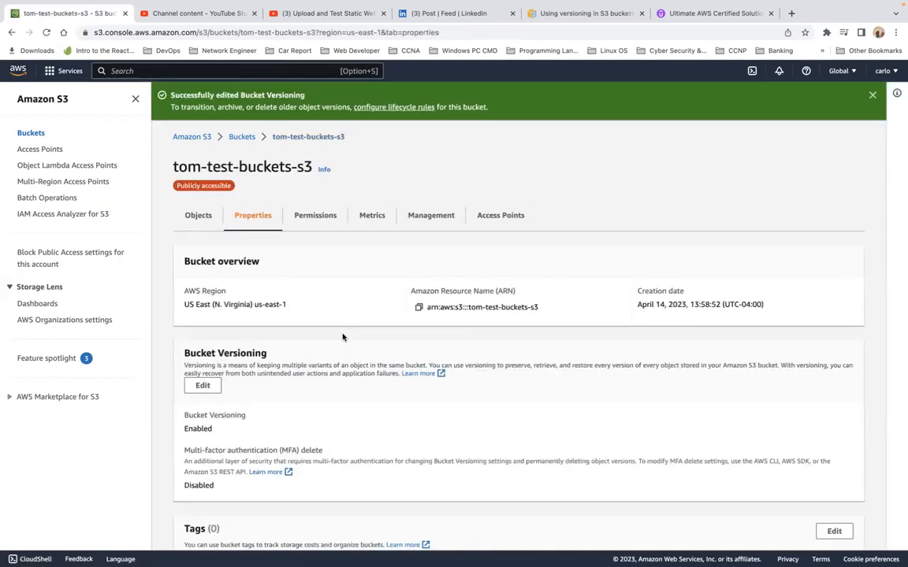
Show object versions and permanently delete the newest version of s3bucket.html, entering "permanently delete" as confirmation, and return to the object list
{"action": "left_click", "coordinate": [199, 220]}
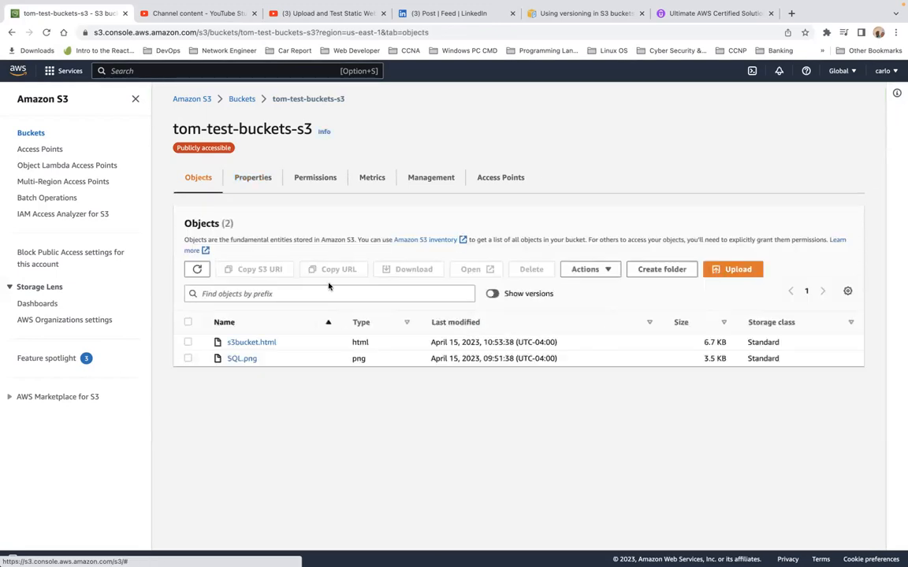
{"action": "left_click", "coordinate": [493, 294]}
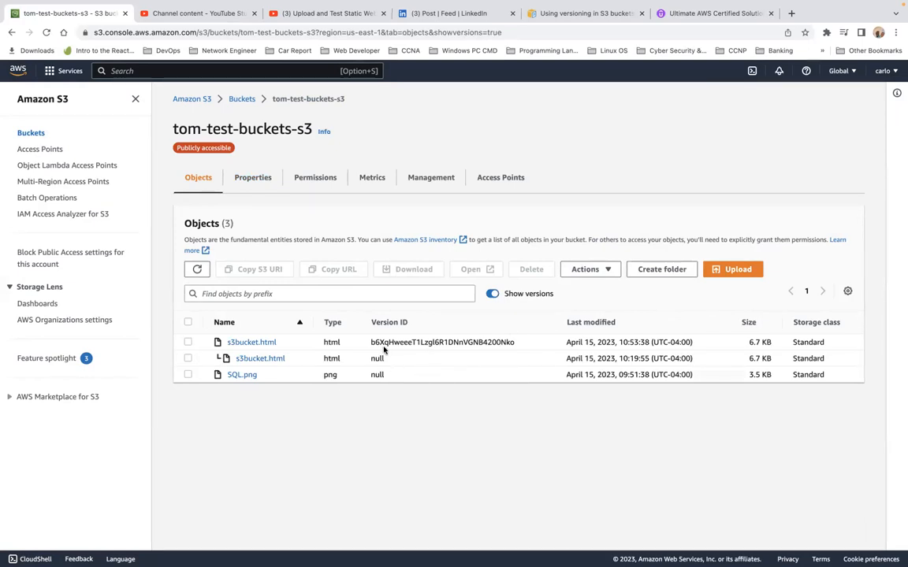
{"action": "left_click", "coordinate": [187, 343]}
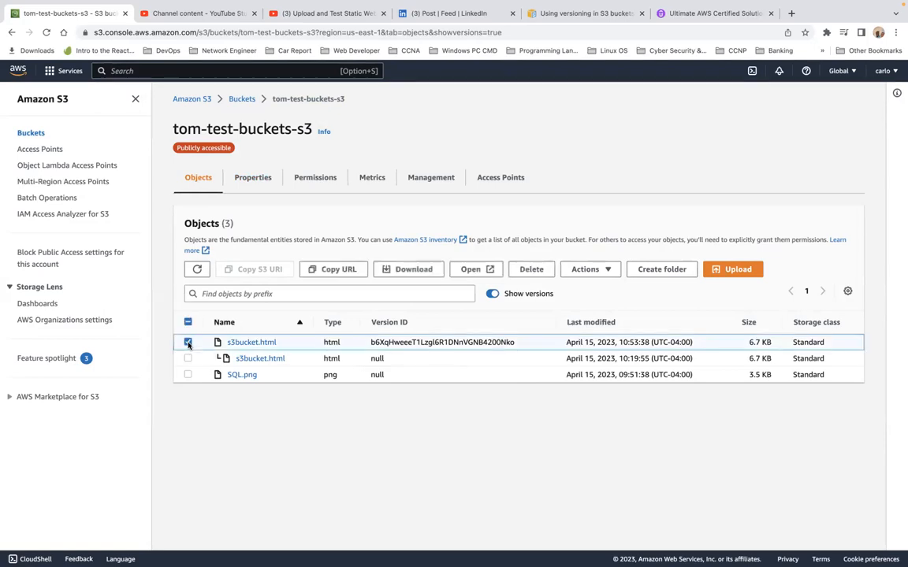
{"action": "left_click", "coordinate": [531, 269]}
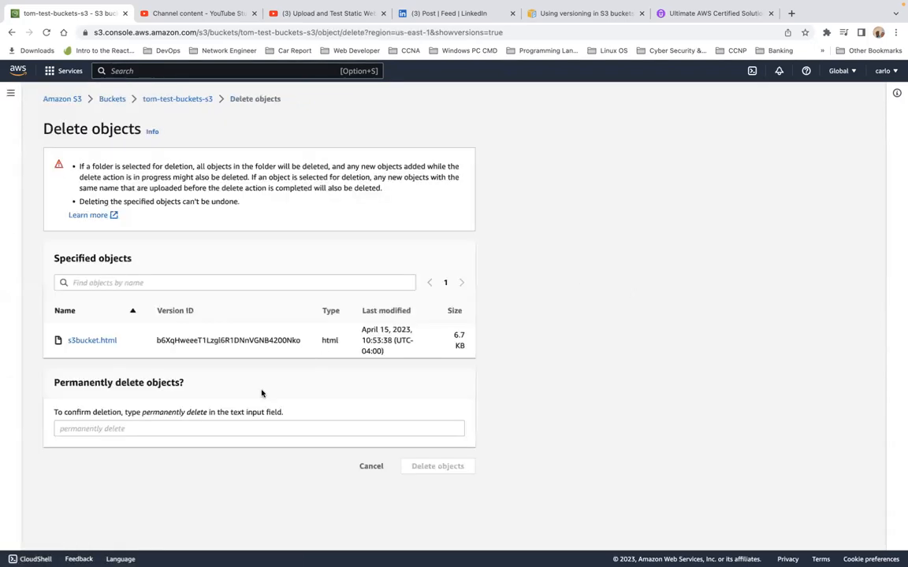
{"action": "left_click", "coordinate": [205, 429]}
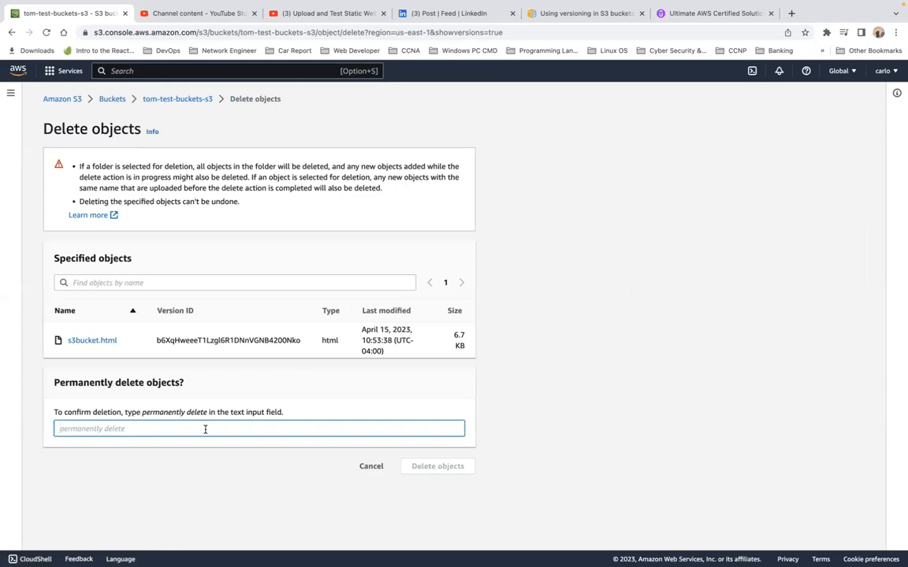
{"action": "type", "text": "permanently delete"}
{"action": "left_click", "coordinate": [455, 469]}
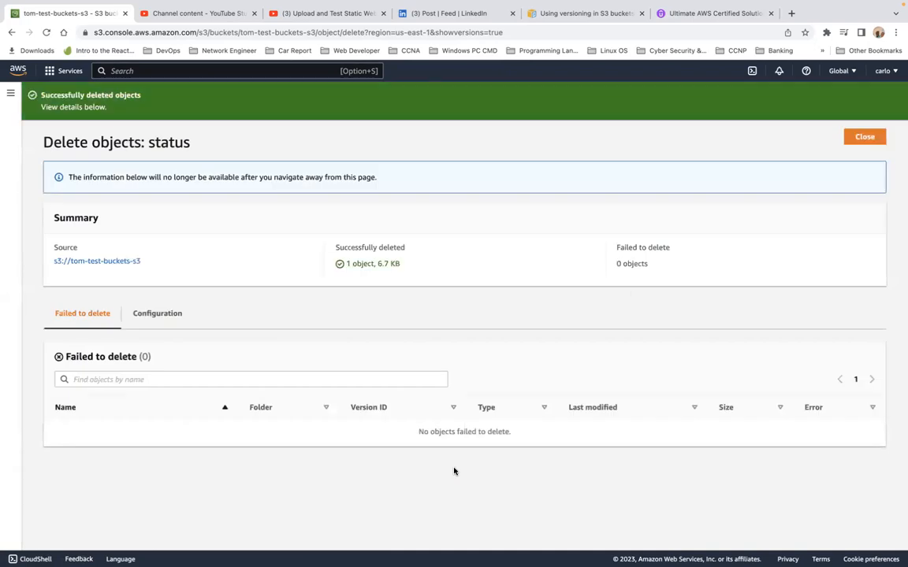
{"action": "left_click", "coordinate": [865, 138]}
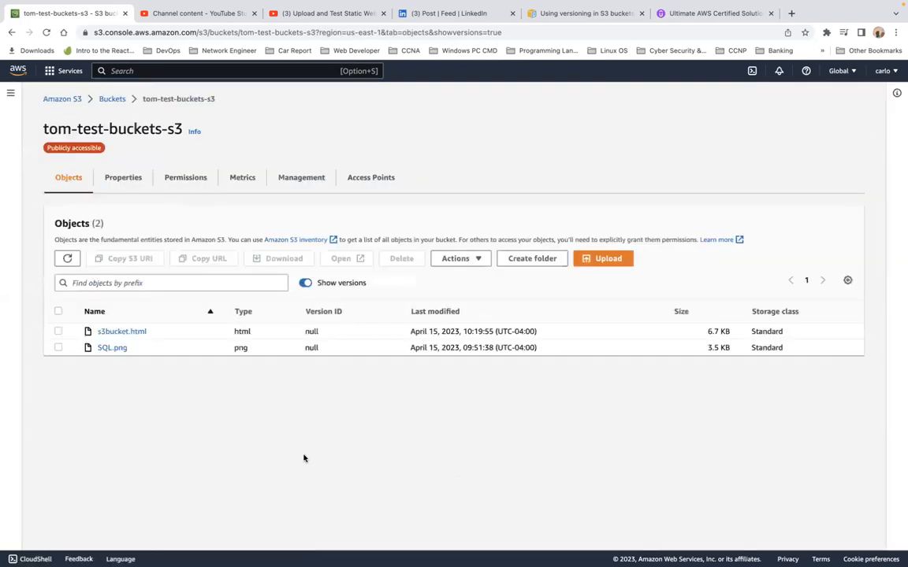
Hide object versions in the list, open s3bucket.html and copy its object URL
{"action": "left_click", "coordinate": [304, 283]}
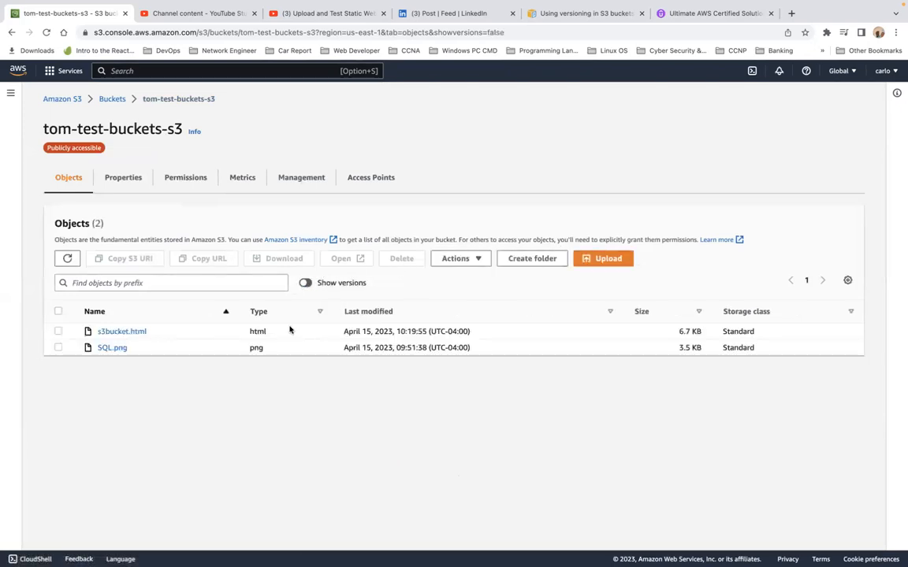
{"action": "left_click", "coordinate": [112, 336]}
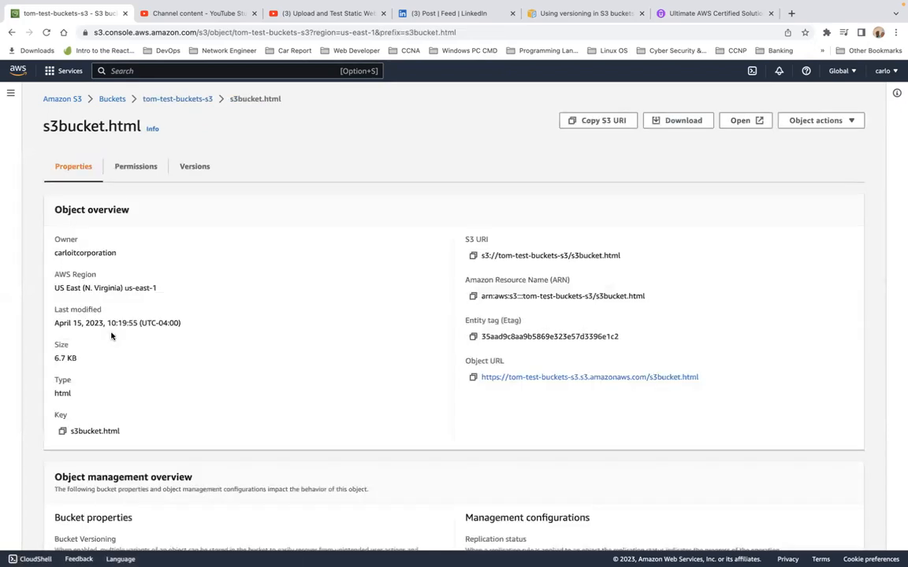
{"action": "left_click", "coordinate": [473, 378]}
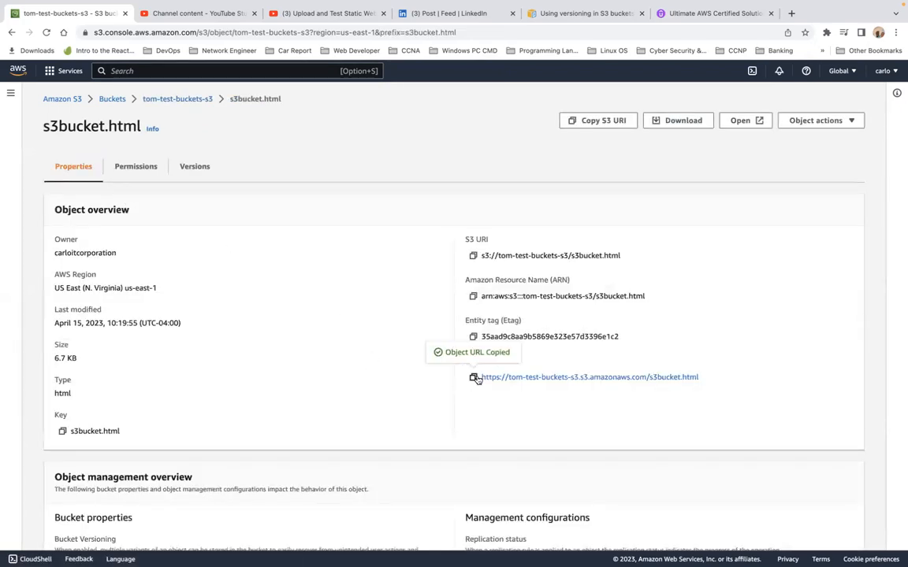
Open the static website hosting endpoint from the properties of bucket tom-test-buckets-s3
{"action": "left_click", "coordinate": [112, 99]}
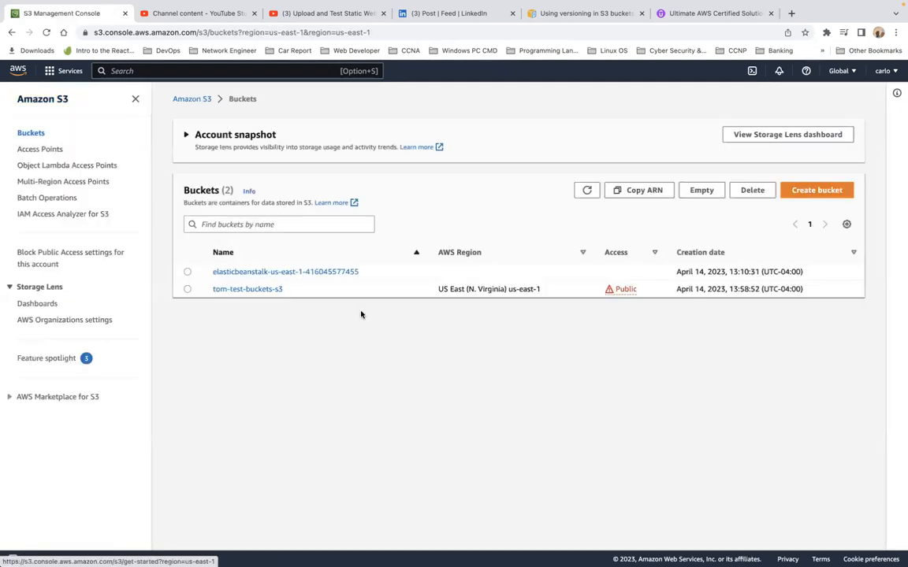
{"action": "left_click", "coordinate": [263, 290]}
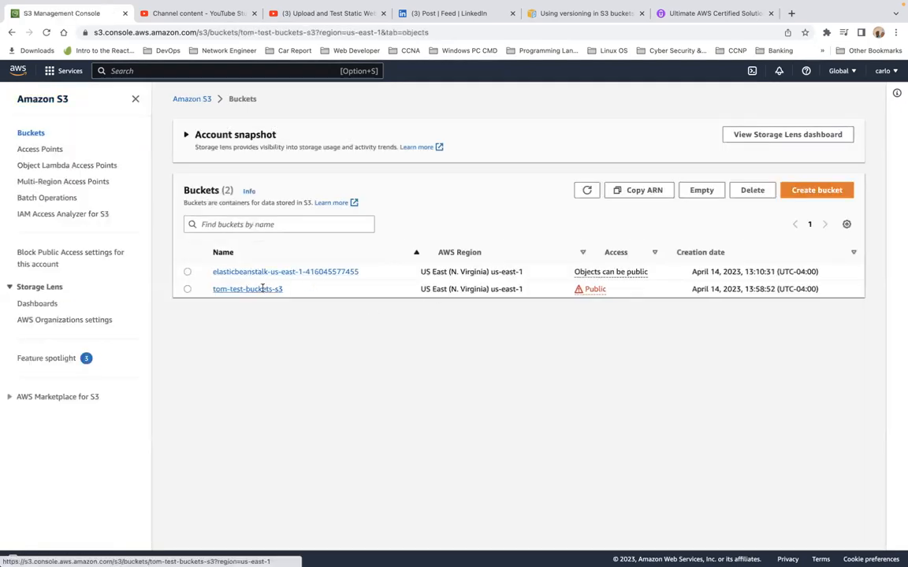
{"action": "left_click", "coordinate": [256, 180]}
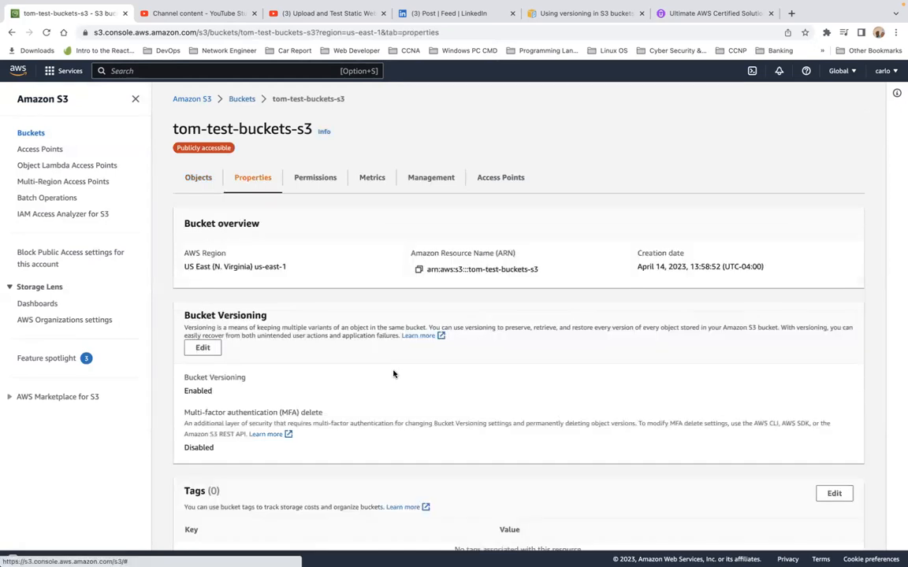
{"action": "scroll", "coordinate": [392, 375], "scroll_direction": "down", "scroll_amount": 15}
{"action": "left_click", "coordinate": [315, 500]}
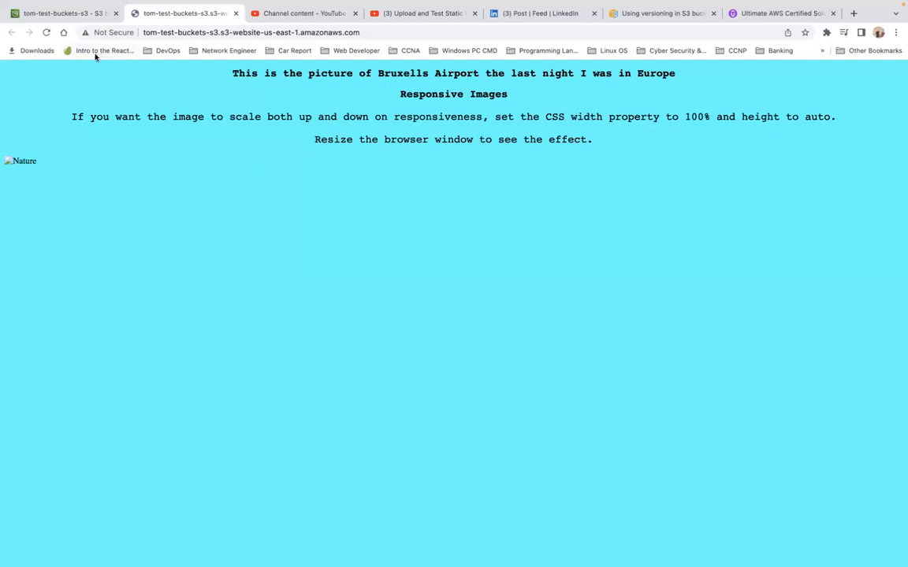
Return to the S3 console, upload Bruxells.jpg to tom-test-buckets-s3 and close the upload status
{"action": "left_click", "coordinate": [61, 12]}
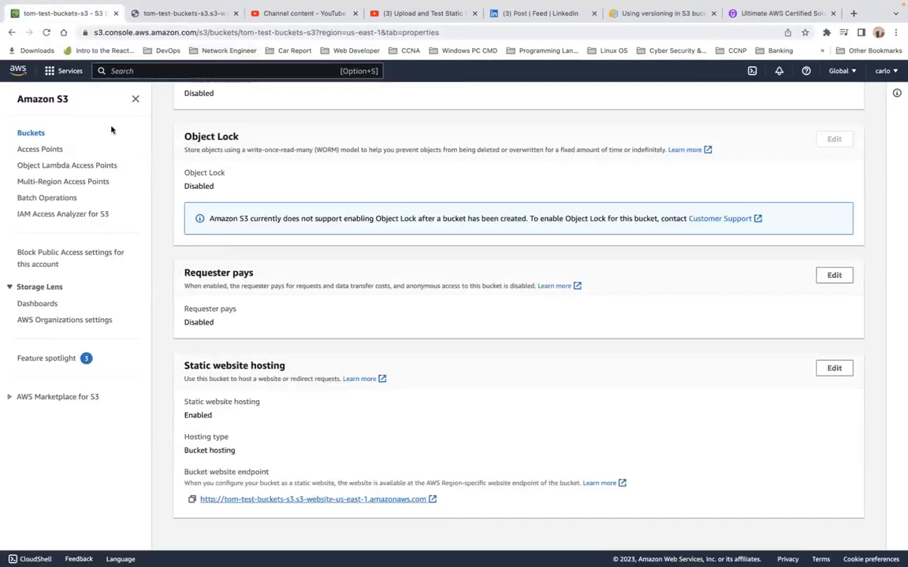
{"action": "left_click", "coordinate": [32, 132]}
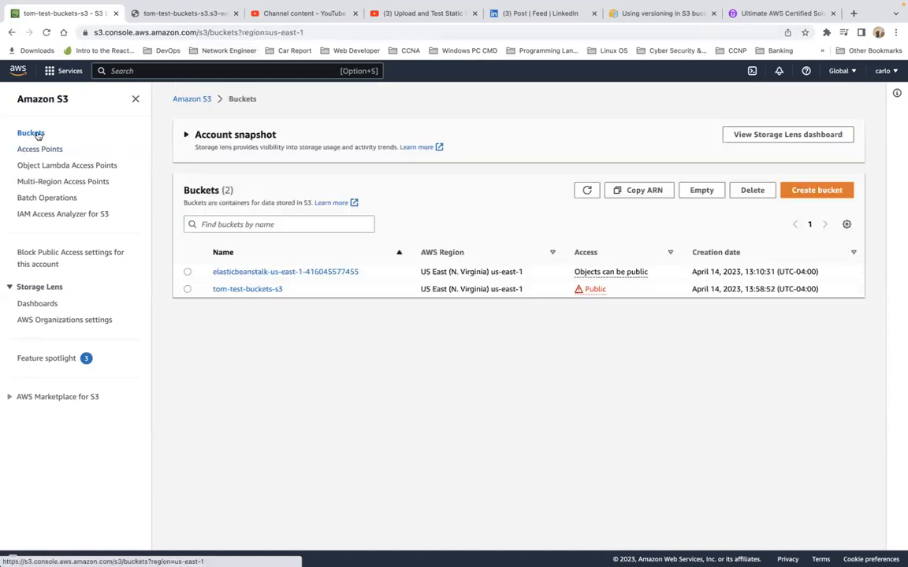
{"action": "left_click", "coordinate": [252, 289]}
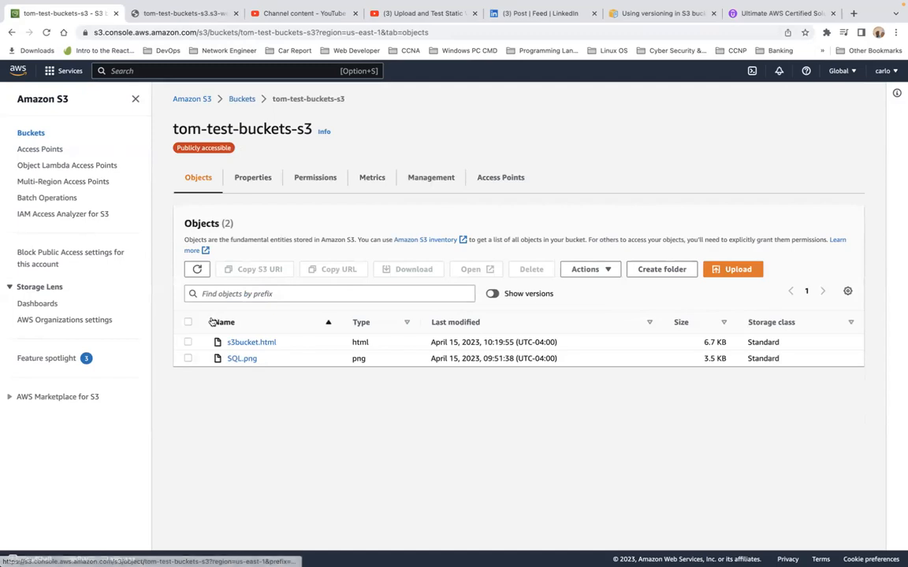
{"action": "left_click", "coordinate": [731, 269]}
{"action": "left_click", "coordinate": [376, 232]}
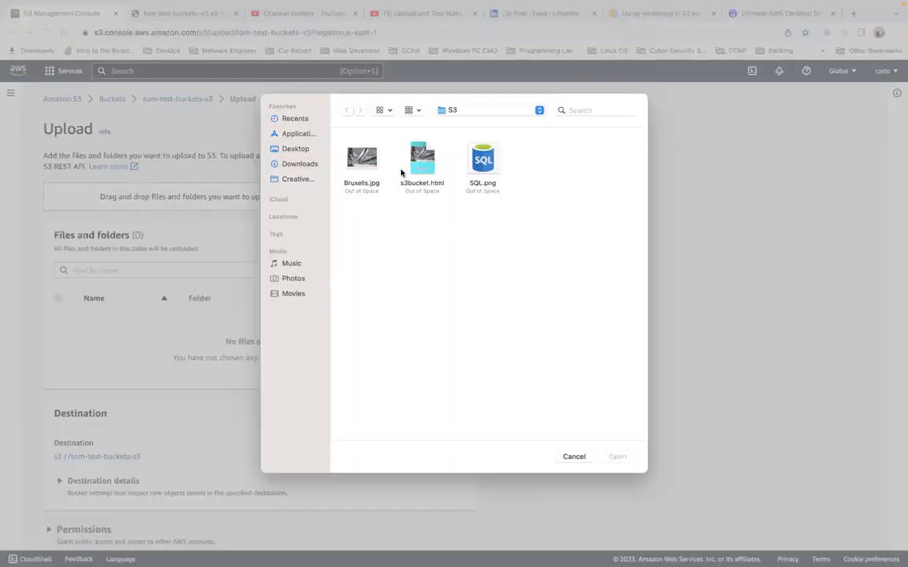
{"action": "left_click", "coordinate": [355, 168]}
{"action": "left_click", "coordinate": [619, 457]}
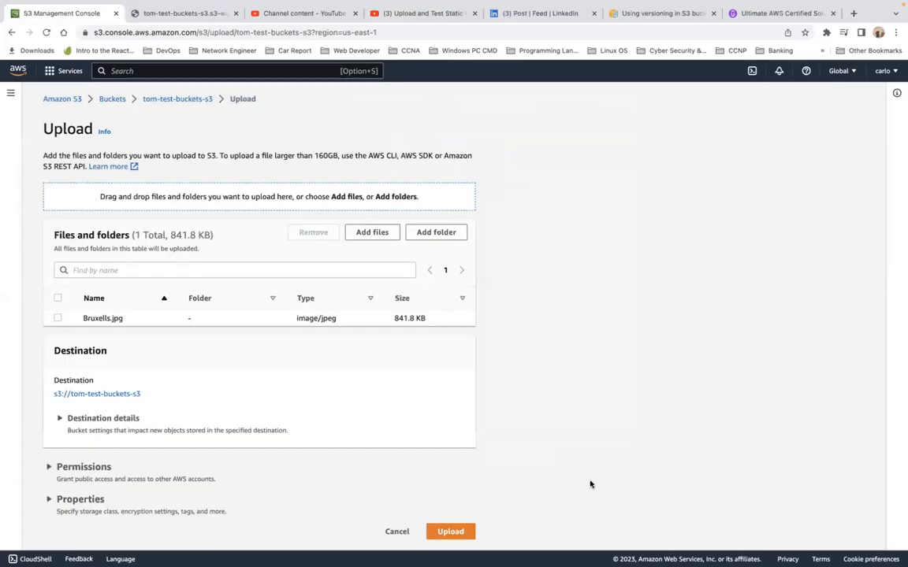
{"action": "left_click", "coordinate": [450, 531]}
{"action": "left_click", "coordinate": [866, 144]}
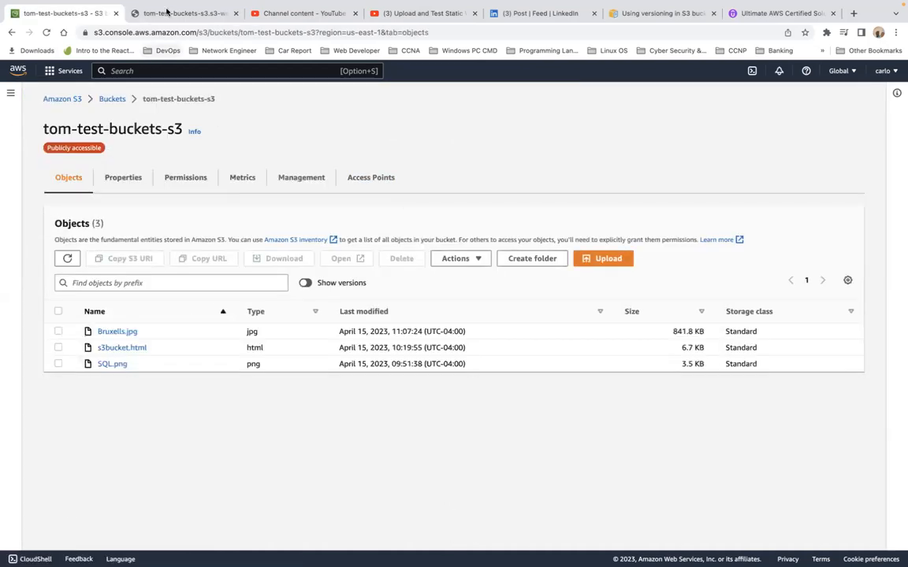
Reload the bucket's website and examine the airport picture and the heading, highlighting "last night" in it
{"action": "left_click", "coordinate": [168, 15]}
{"action": "left_click", "coordinate": [47, 32]}
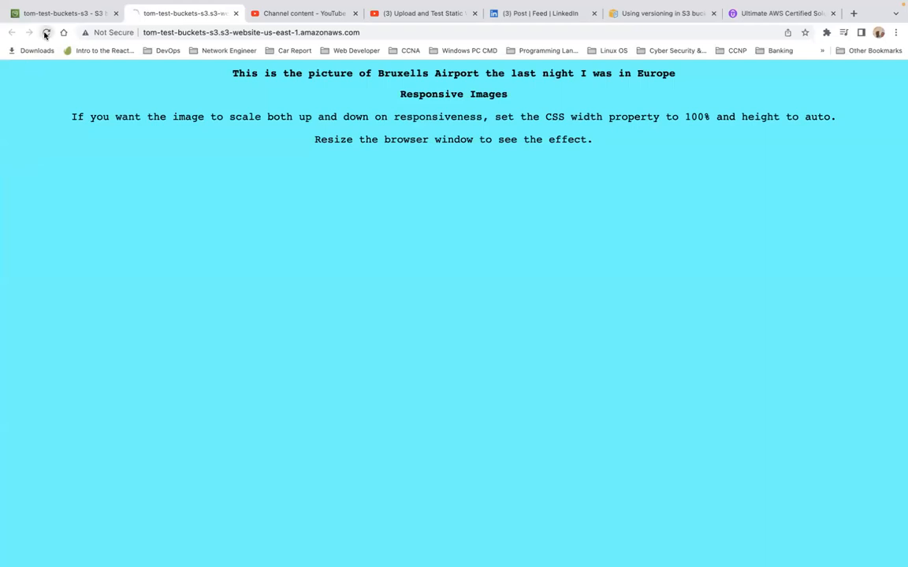
{"action": "scroll", "coordinate": [316, 301], "scroll_direction": "up", "scroll_amount": 1}
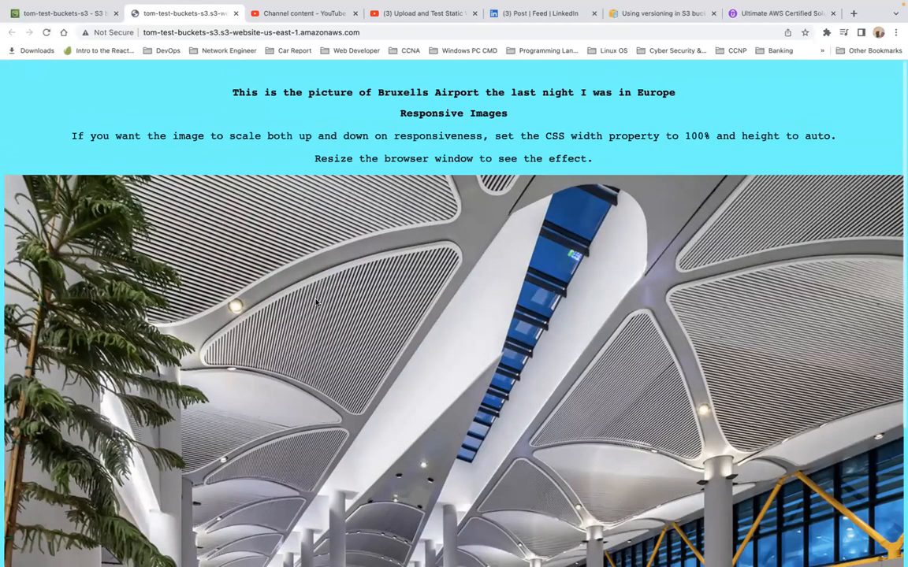
{"action": "scroll", "coordinate": [316, 302], "scroll_direction": "down", "scroll_amount": 1}
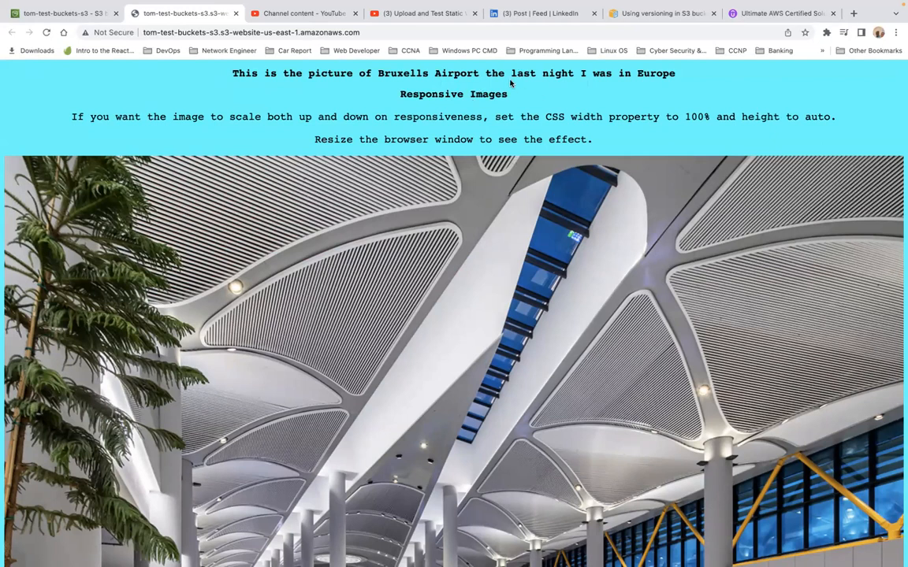
{"action": "left_click_drag", "start_coordinate": [512, 73], "coordinate": [570, 77]}
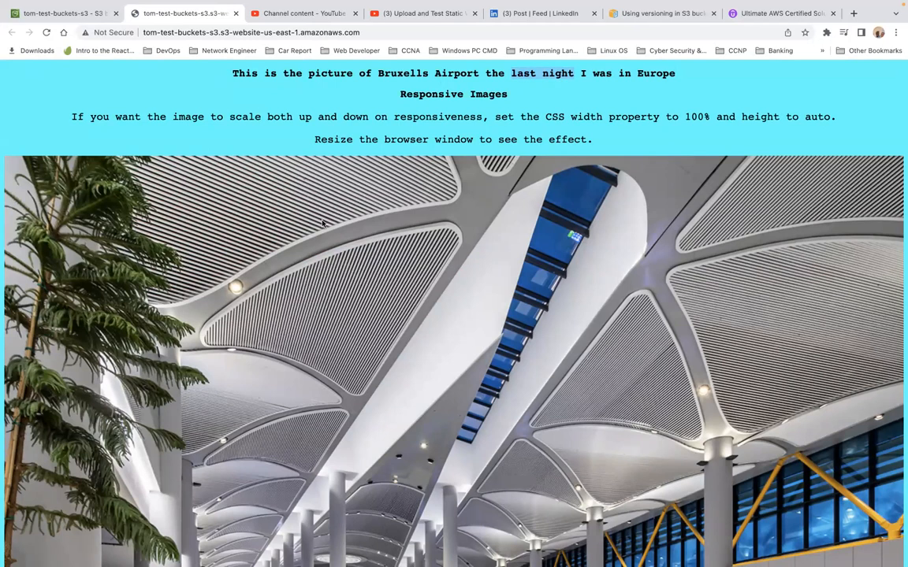
Switch to Brackets and replace the h1 text in s3bucket.html with "I took this photos at the Bruxelles Airport last time when I was"
{"action": "key", "text": "super+Tab"}
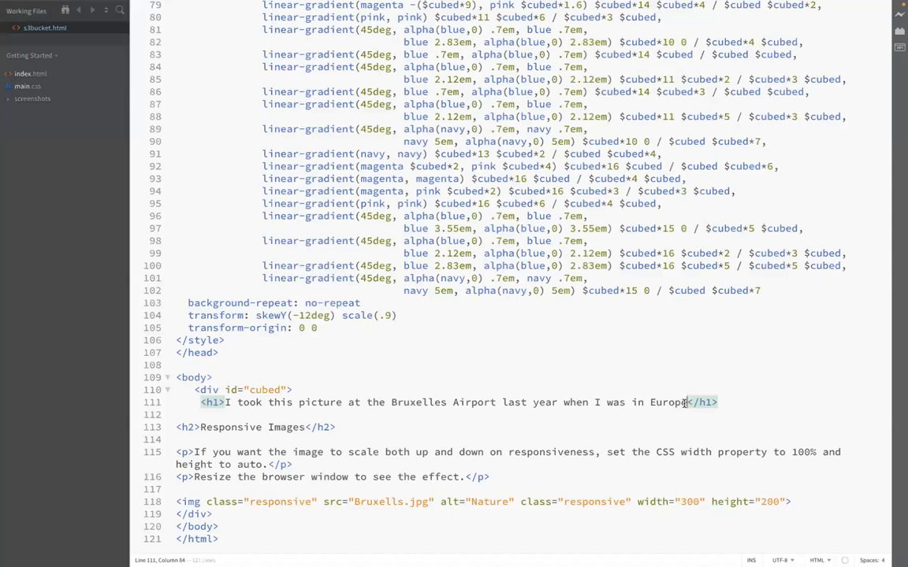
{"action": "left_click_drag", "start_coordinate": [683, 403], "coordinate": [225, 403]}
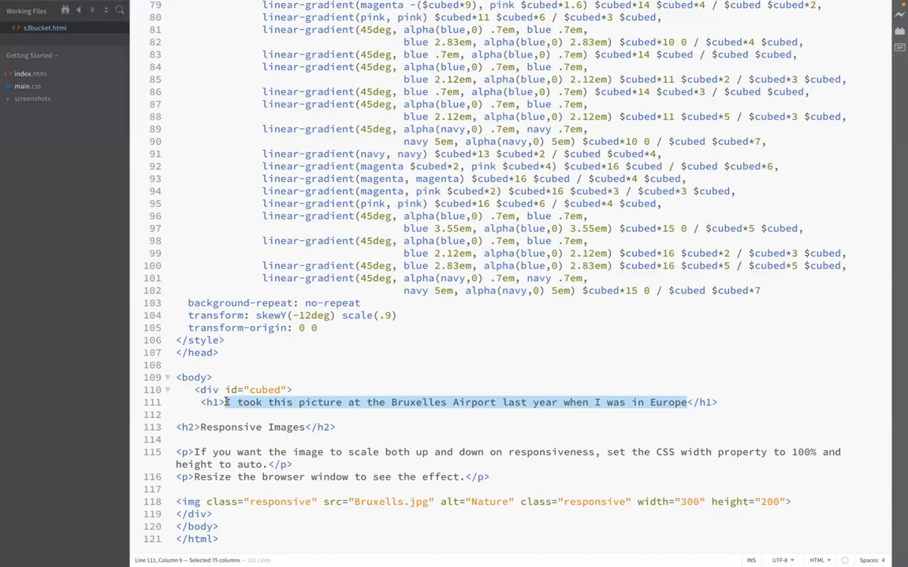
{"action": "key", "text": "BackSpace"}
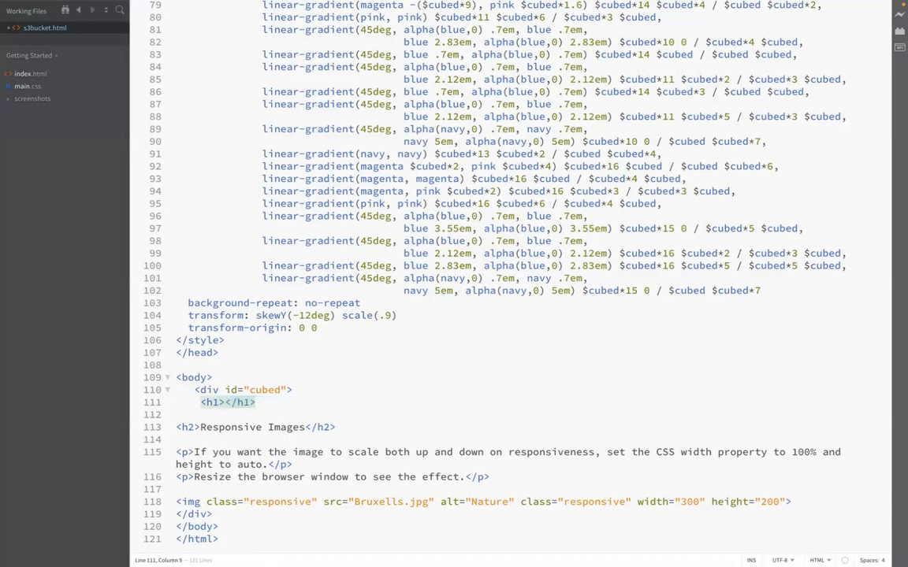
{"action": "type", "text": "I took t"}
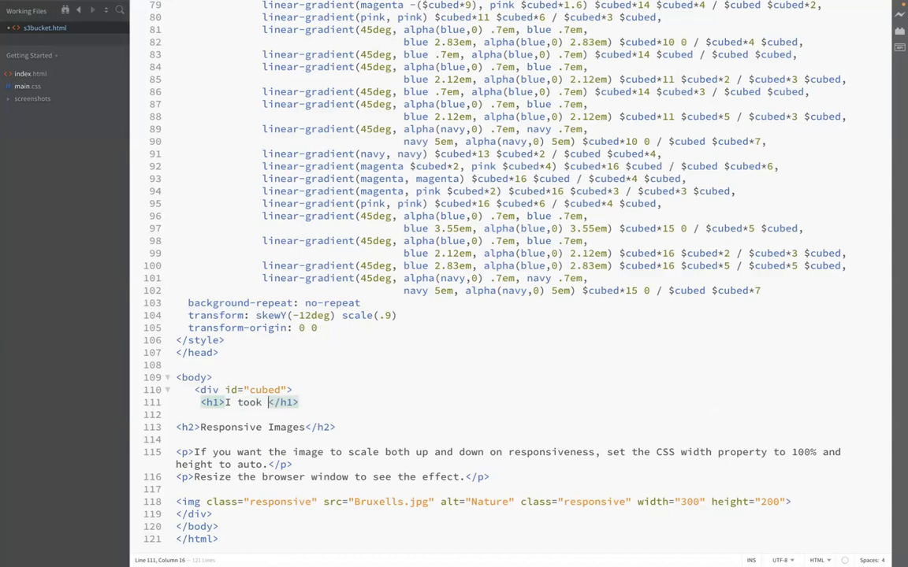
{"action": "type", "text": "his pho"}
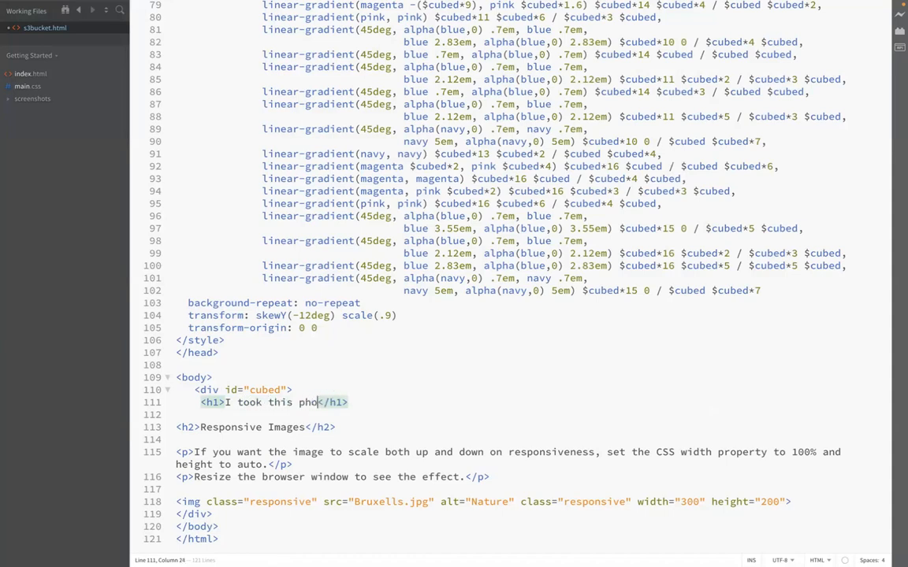
{"action": "type", "text": "tos the"}
{"action": "key", "text": "BackSpace"}
{"action": "key", "text": "BackSpace"}
{"action": "key", "text": "BackSpace"}
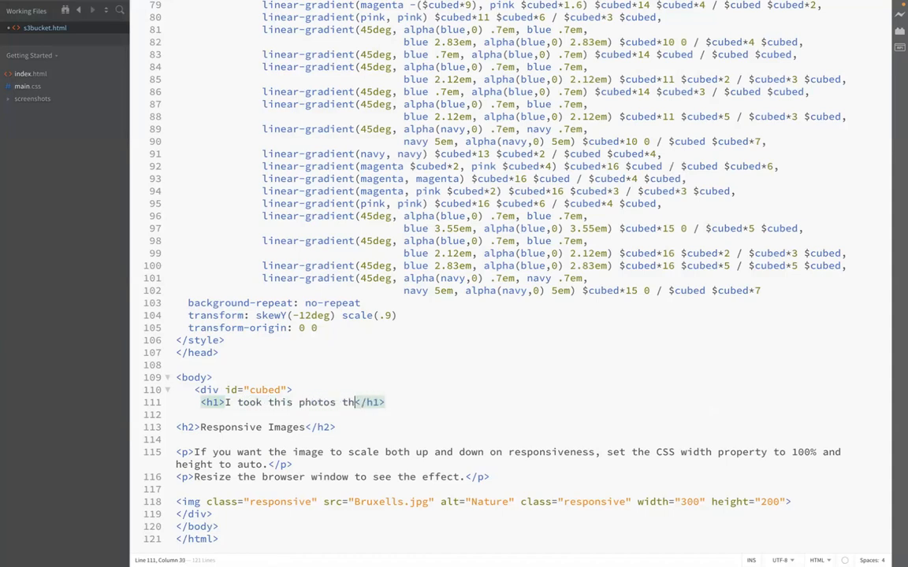
{"action": "type", "text": "at th"}
{"action": "key", "text": "BackSpace"}
{"action": "key", "text": "BackSpace"}
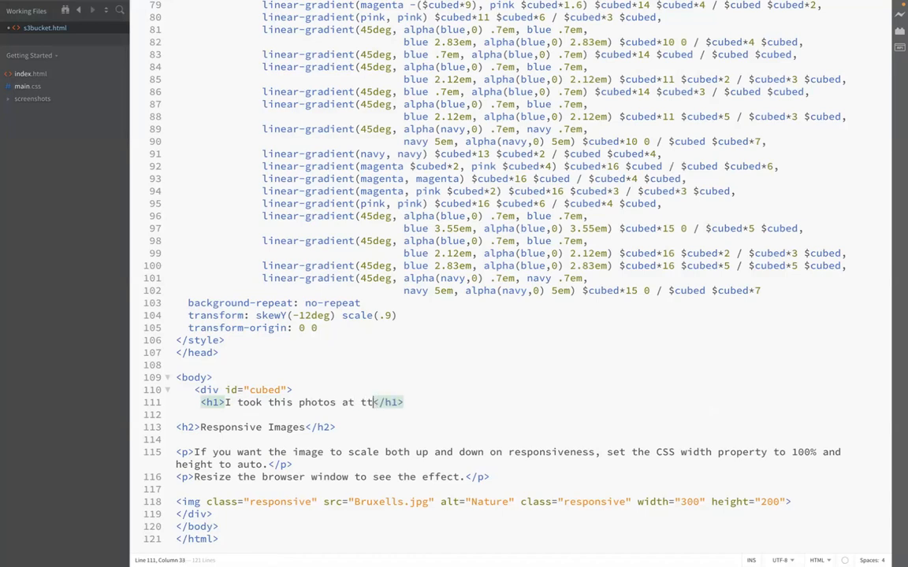
{"action": "type", "text": "the Bruxelles Airport last time when I was"}
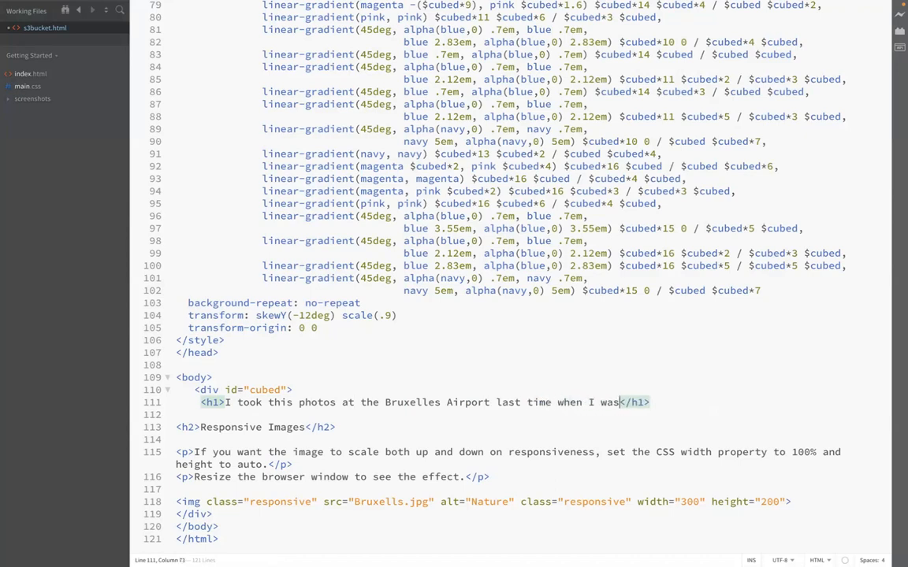
{"action": "key", "text": "BackSpace"}
{"action": "type", "text": "ere in"}
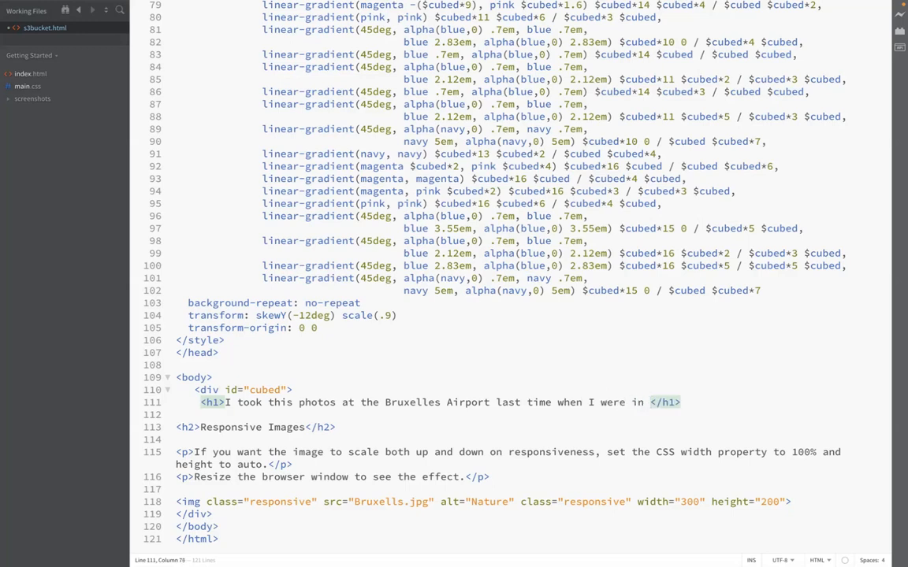
{"action": "key", "text": "BackSpace"}
{"action": "key", "text": "BackSpace"}
{"action": "key", "text": "BackSpace"}
{"action": "key", "text": "BackSpace"}
{"action": "key", "text": "BackSpace"}
{"action": "key", "text": "BackSpace"}
{"action": "type", "text": "r"}
{"action": "key", "text": "BackSpace"}
{"action": "key", "text": "BackSpace"}
{"action": "key", "text": "BackSpace"}
{"action": "type", "text": "was "}
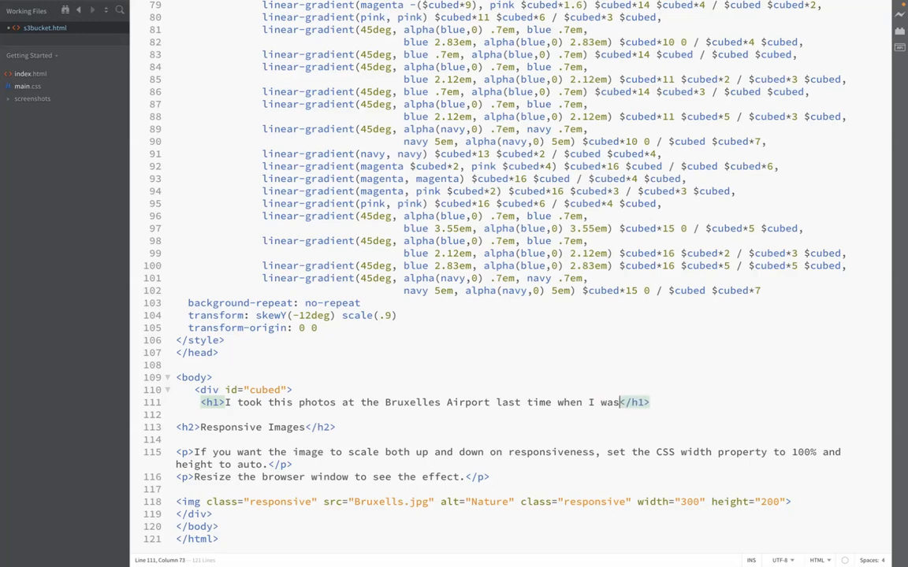
Complete the h1 heading with "in Europe" and save all open files
{"action": "type", "text": "in Europe"}
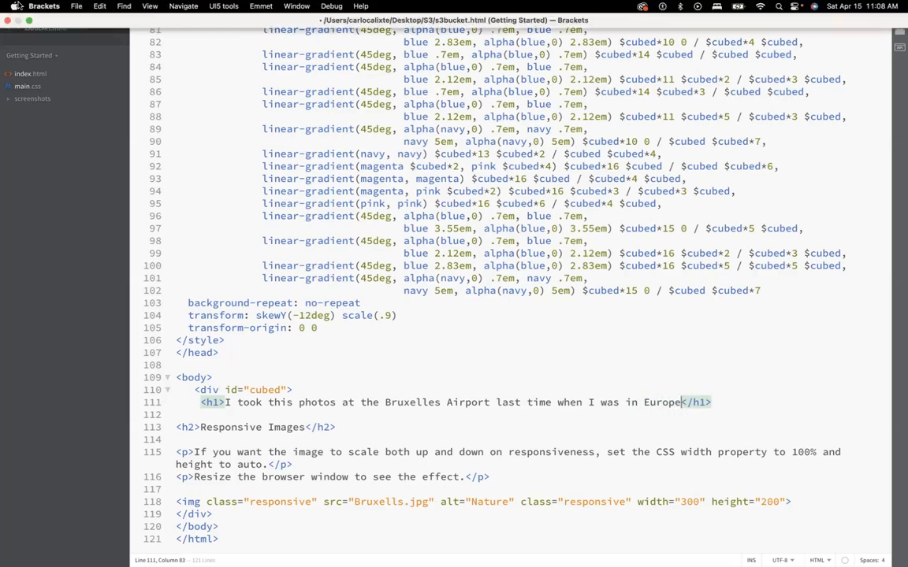
{"action": "left_click", "coordinate": [75, 7]}
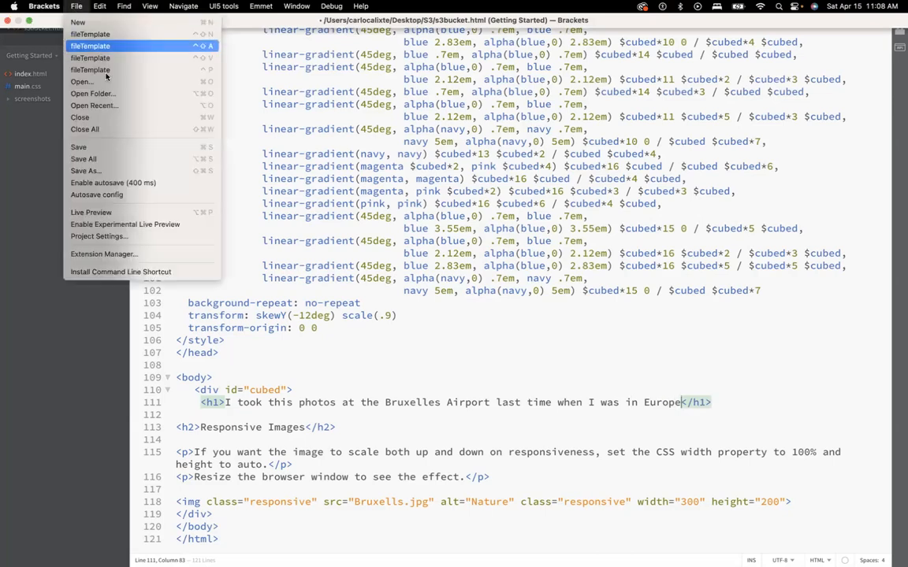
{"action": "left_click", "coordinate": [117, 159]}
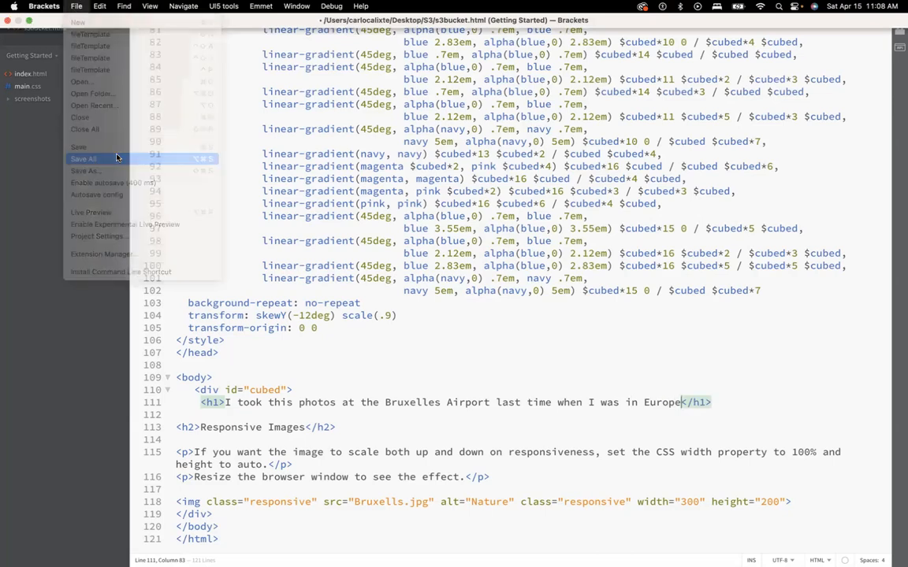
Switch back to the S3 console in the browser, upload the edited s3bucket.html to tom-test-buckets-s3 and close the upload status
{"action": "key", "text": "ctrl+Left"}
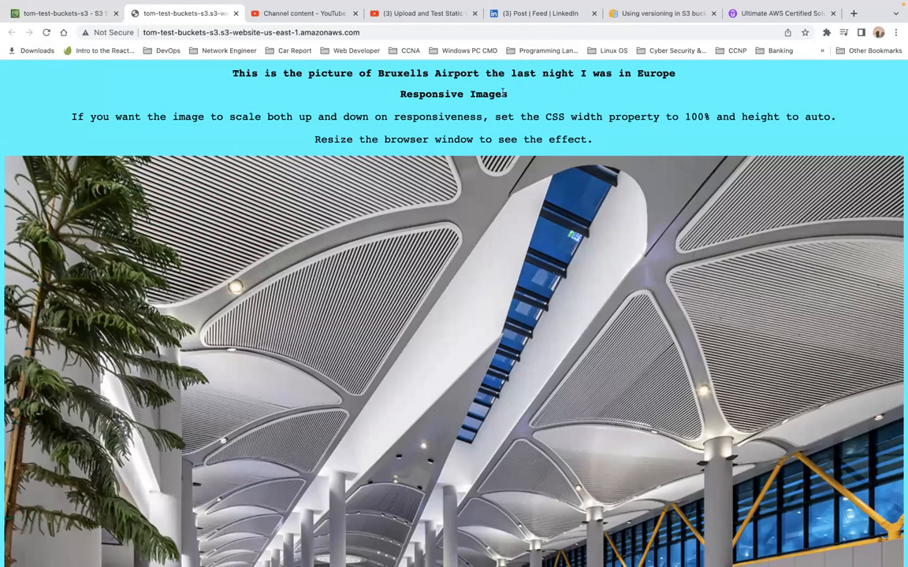
{"action": "left_click", "coordinate": [67, 18]}
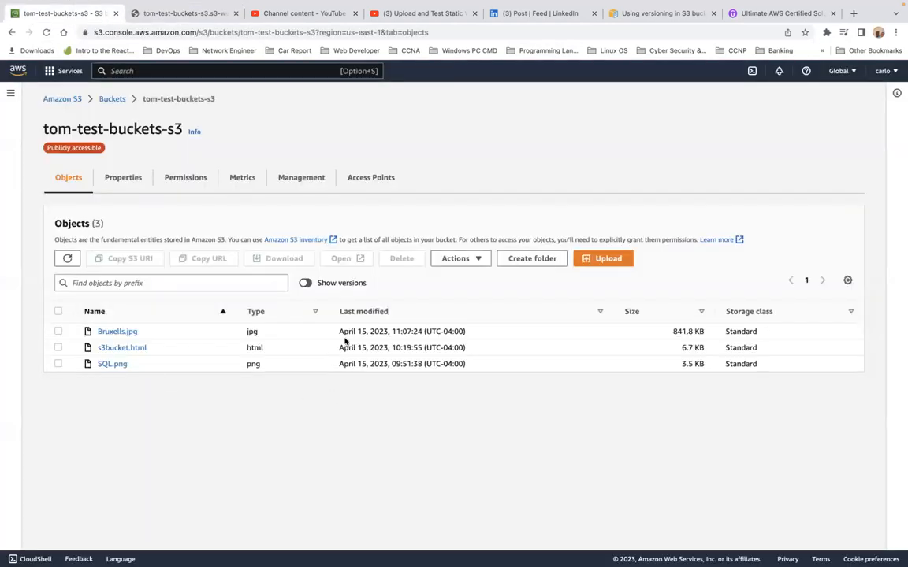
{"action": "left_click", "coordinate": [604, 259]}
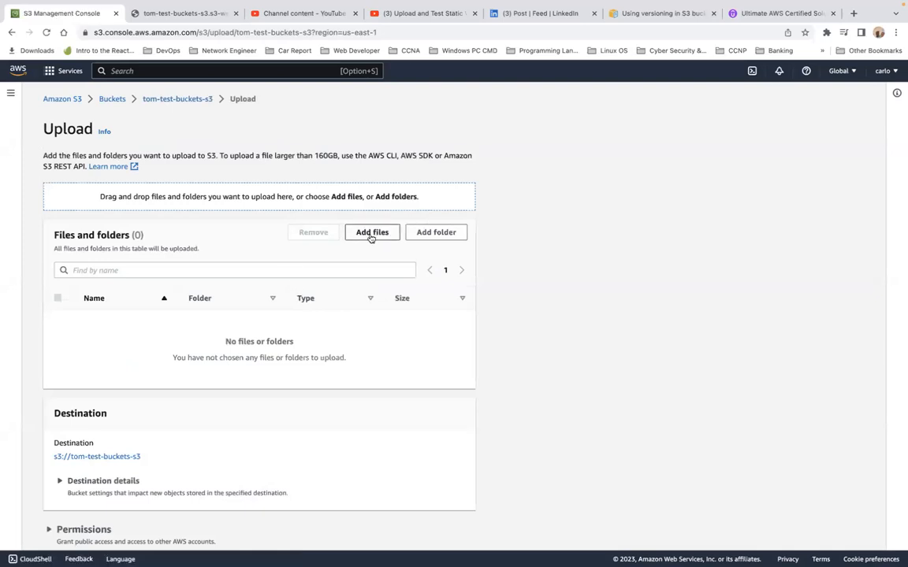
{"action": "left_click", "coordinate": [370, 232]}
{"action": "left_click", "coordinate": [421, 159]}
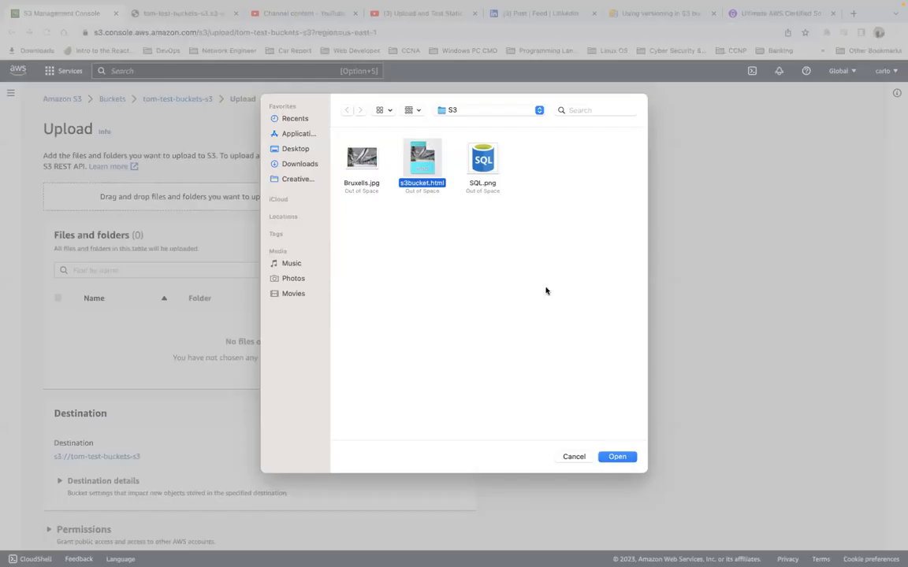
{"action": "left_click", "coordinate": [626, 457]}
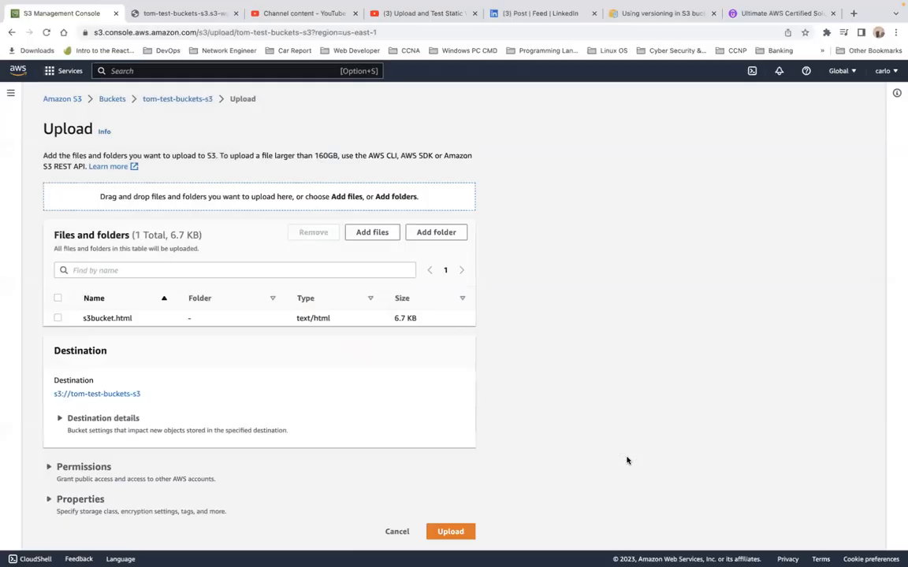
{"action": "left_click", "coordinate": [450, 533]}
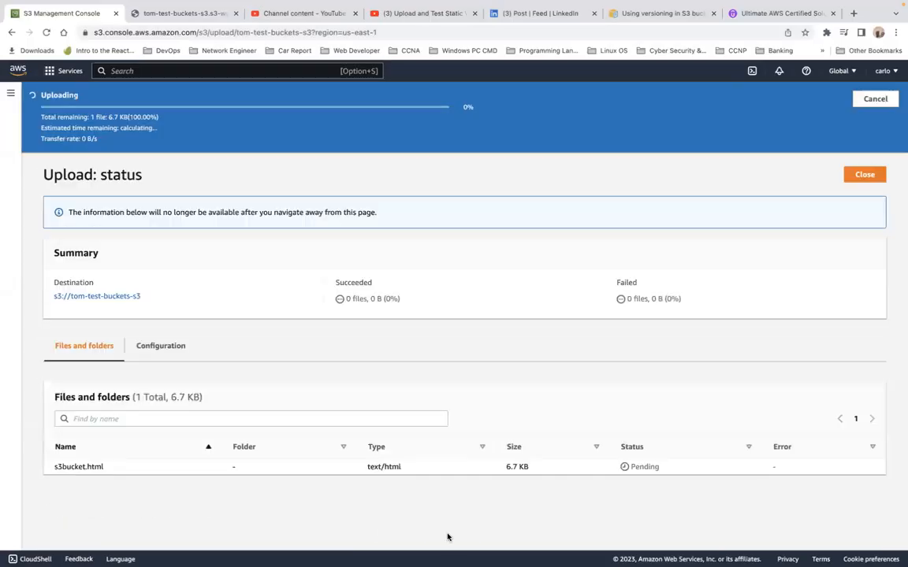
{"action": "left_click", "coordinate": [866, 142]}
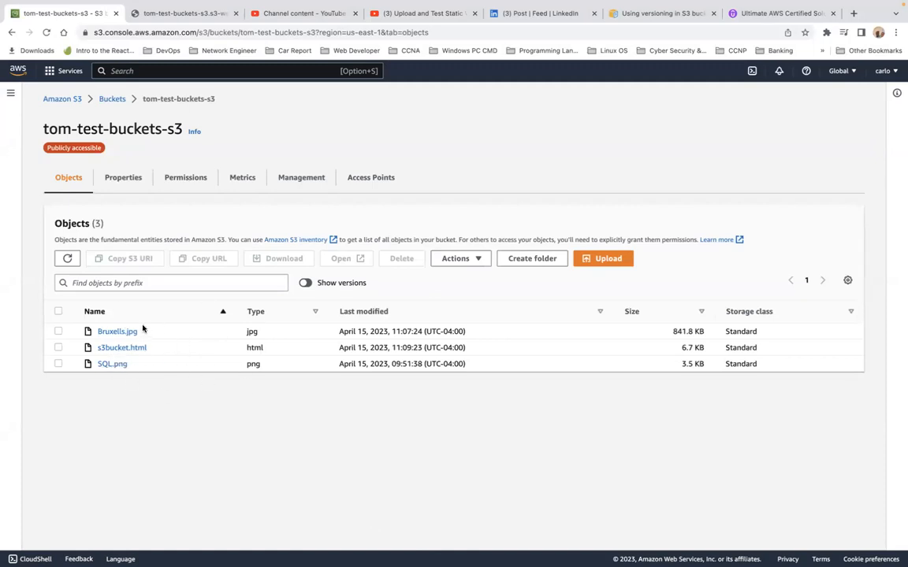
View the hosted website, highlight "last night" in its heading, and reload the page to compare the heading text
{"action": "left_click", "coordinate": [186, 14]}
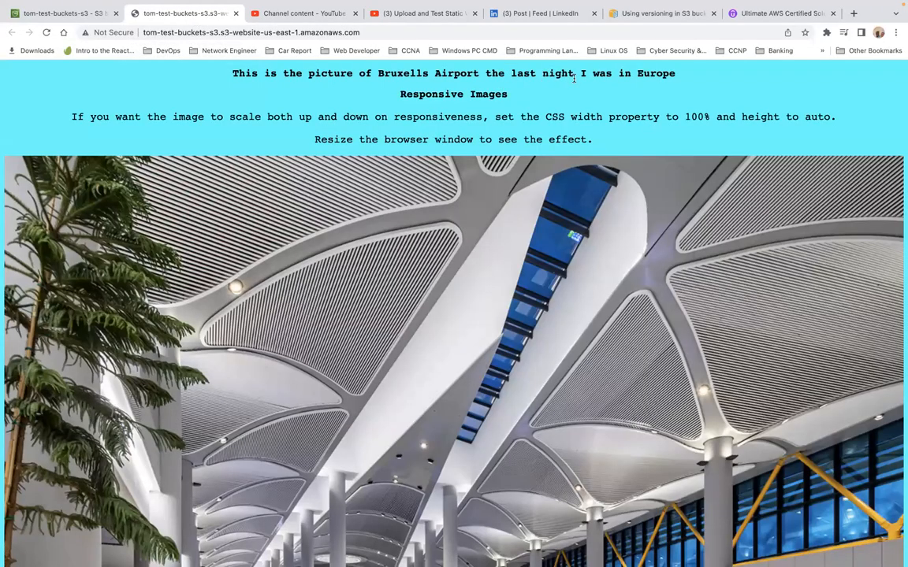
{"action": "left_click_drag", "start_coordinate": [511, 73], "coordinate": [573, 78]}
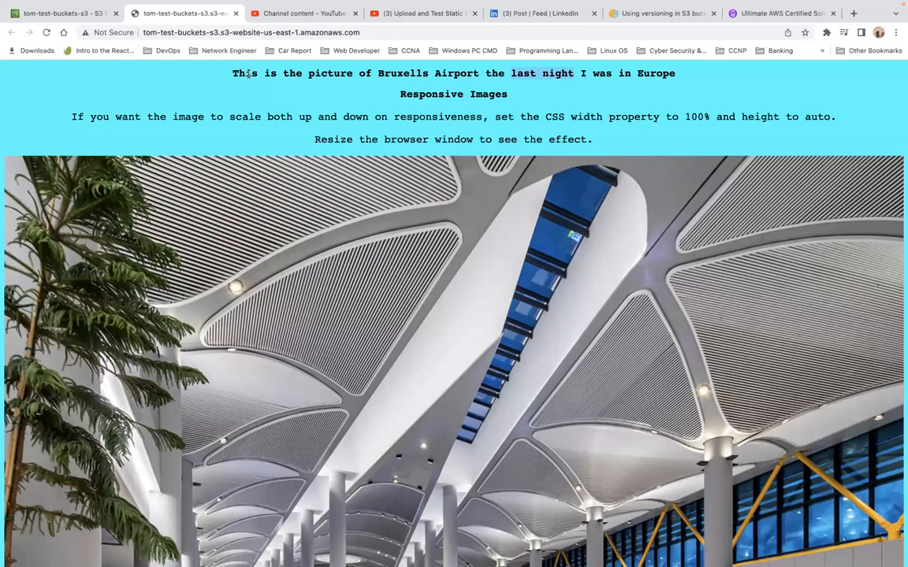
{"action": "left_click", "coordinate": [27, 68]}
{"action": "left_click", "coordinate": [46, 34]}
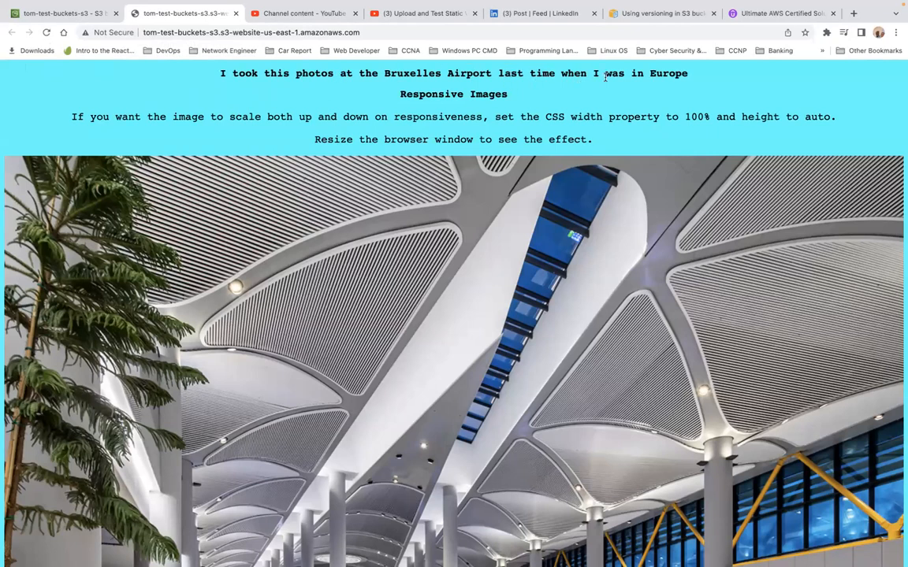
Return to tom-test-buckets-s3 in the S3 console, show object versions, and compare the version IDs of Bruxells.jpg, s3bucket.html and SQL.png
{"action": "left_click", "coordinate": [52, 16]}
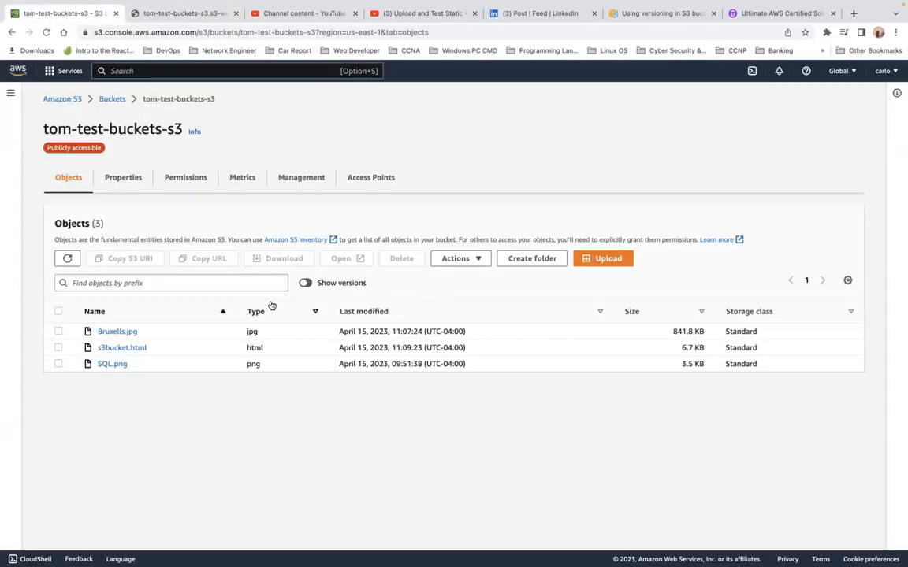
{"action": "left_click", "coordinate": [306, 284]}
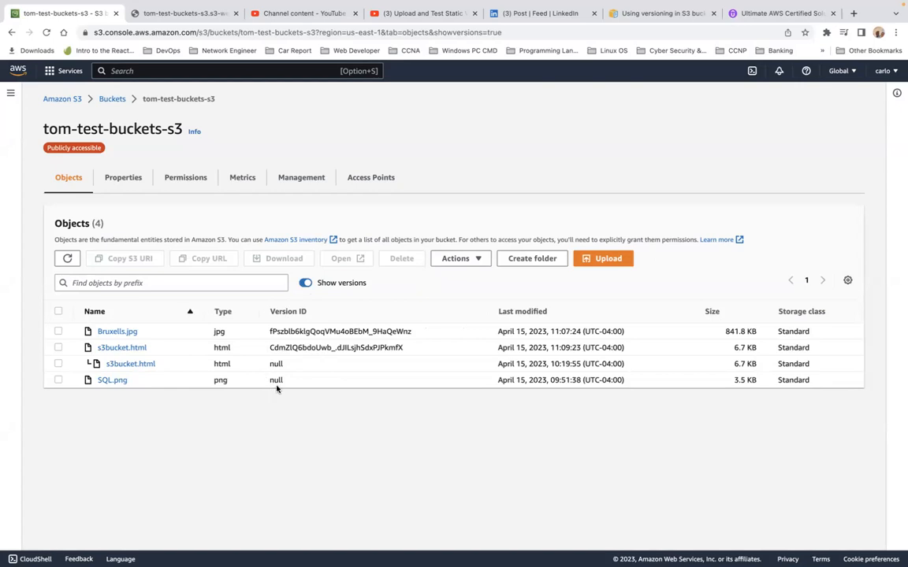
{"action": "left_click", "coordinate": [782, 202]}
{"action": "left_click_drag", "start_coordinate": [264, 363], "coordinate": [297, 380]}
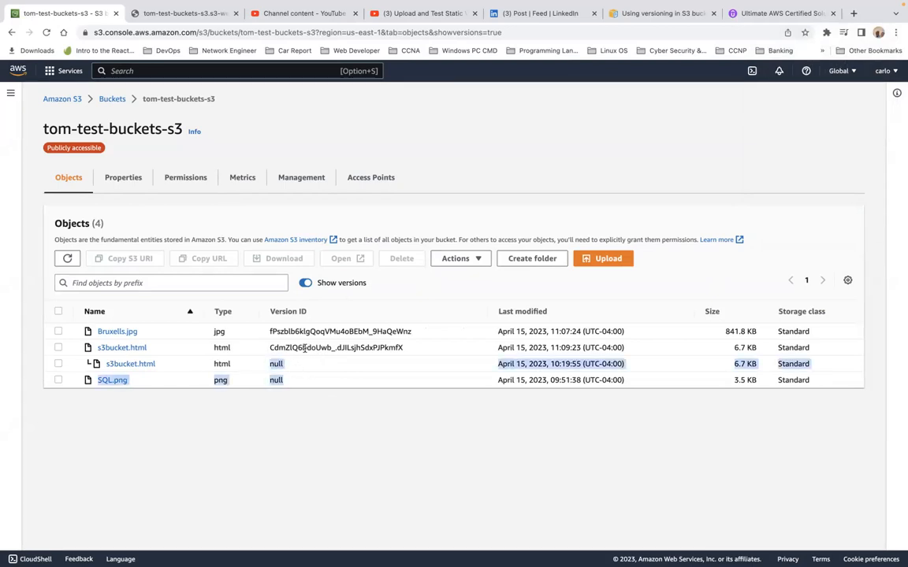
{"action": "left_click_drag", "start_coordinate": [271, 332], "coordinate": [438, 347]}
{"action": "left_click", "coordinate": [784, 199]}
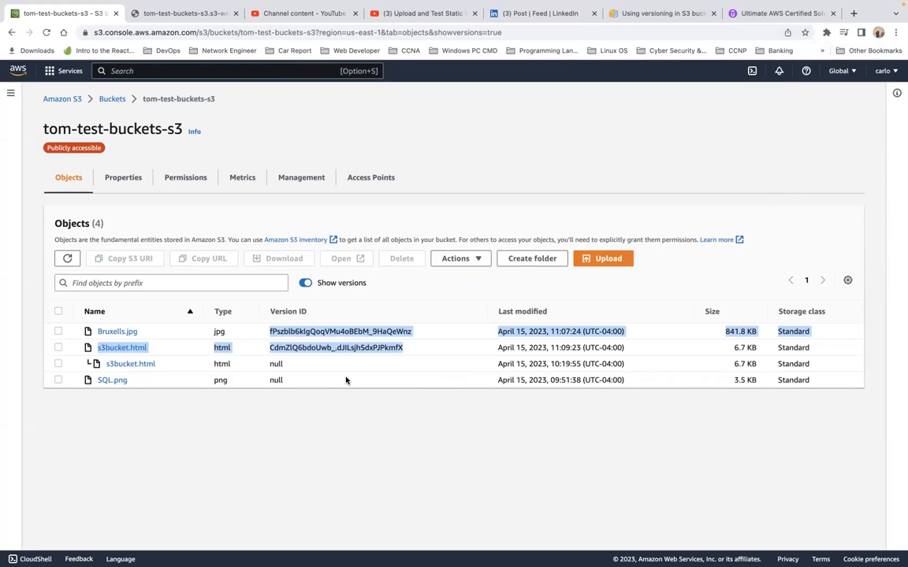
{"action": "left_click_drag", "start_coordinate": [271, 363], "coordinate": [293, 382]}
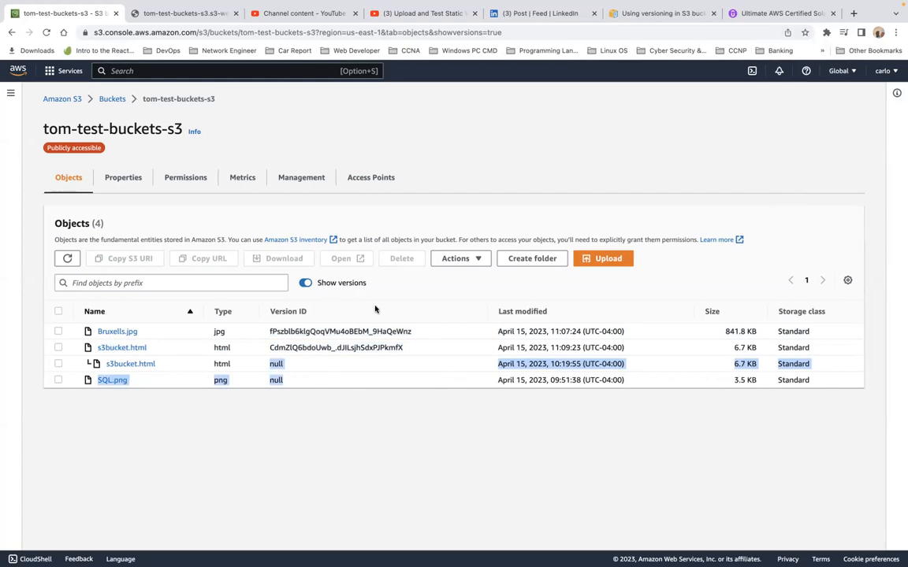
{"action": "left_click_drag", "start_coordinate": [270, 331], "coordinate": [423, 352]}
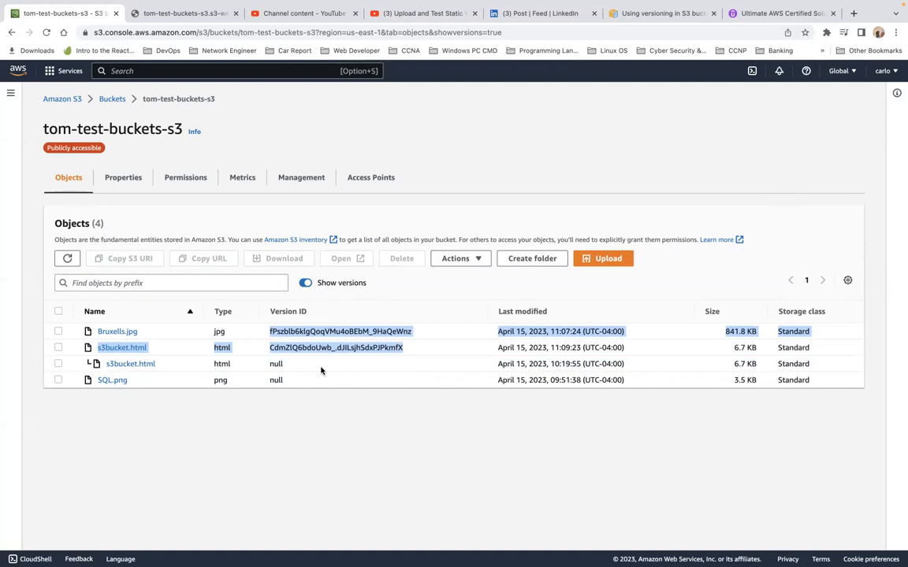
{"action": "left_click", "coordinate": [297, 471]}
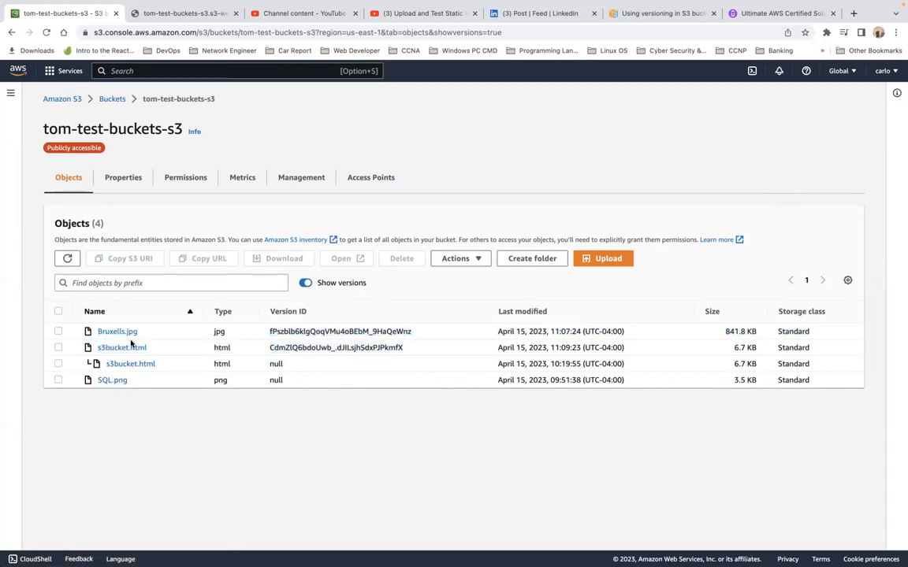
{"action": "left_click", "coordinate": [58, 331]}
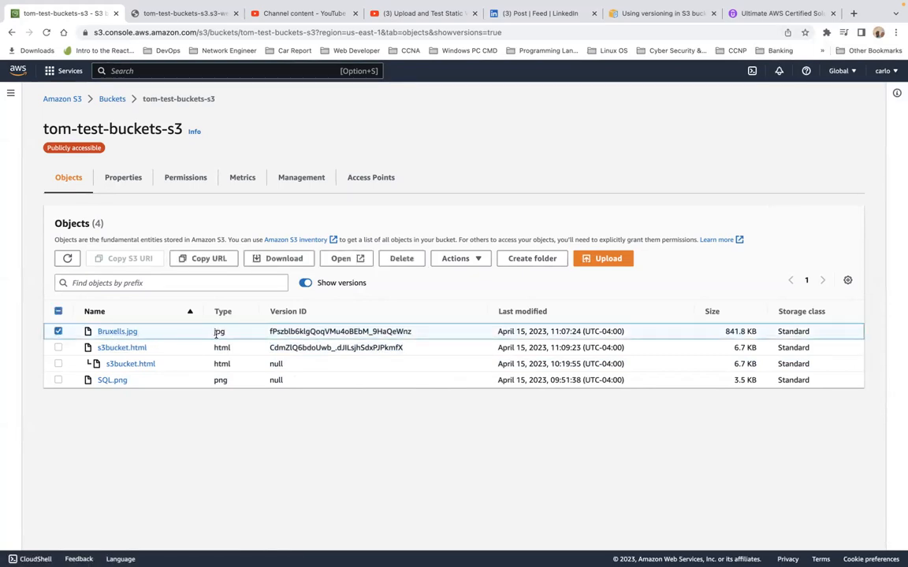
{"action": "left_click", "coordinate": [401, 260]}
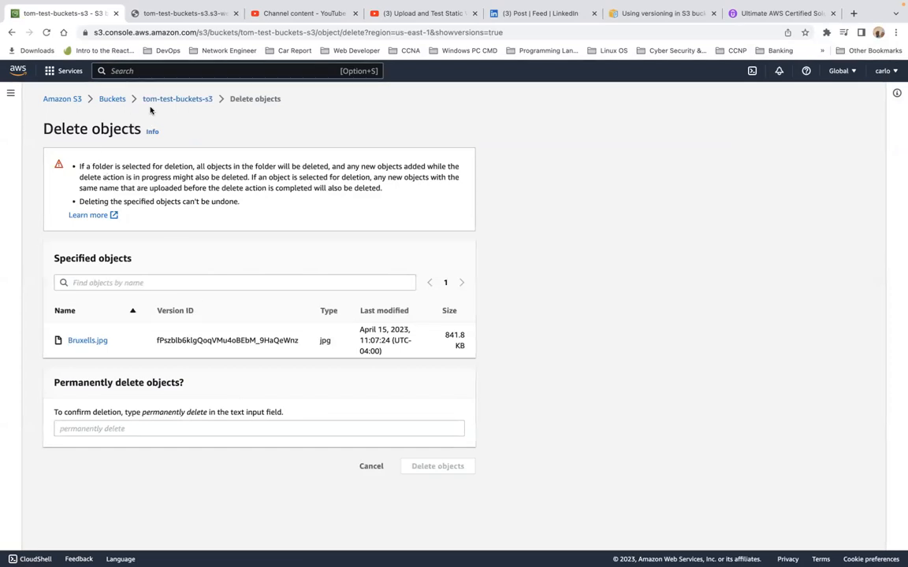
{"action": "left_click", "coordinate": [113, 99]}
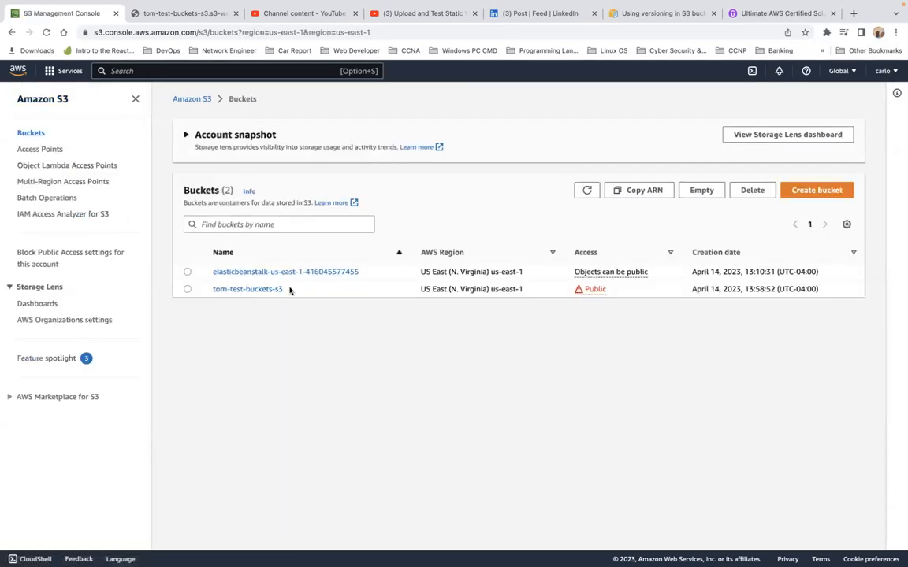
{"action": "left_click", "coordinate": [254, 291]}
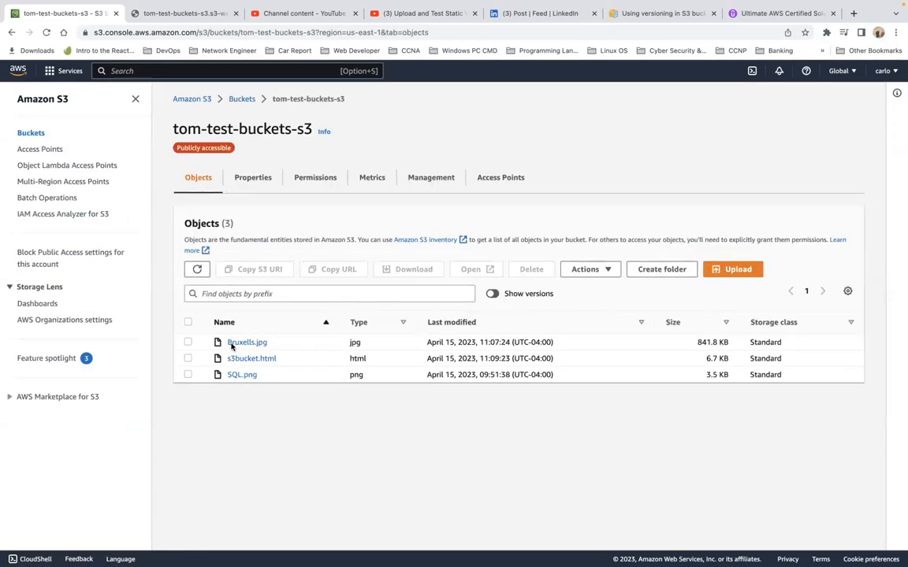
{"action": "left_click", "coordinate": [188, 343]}
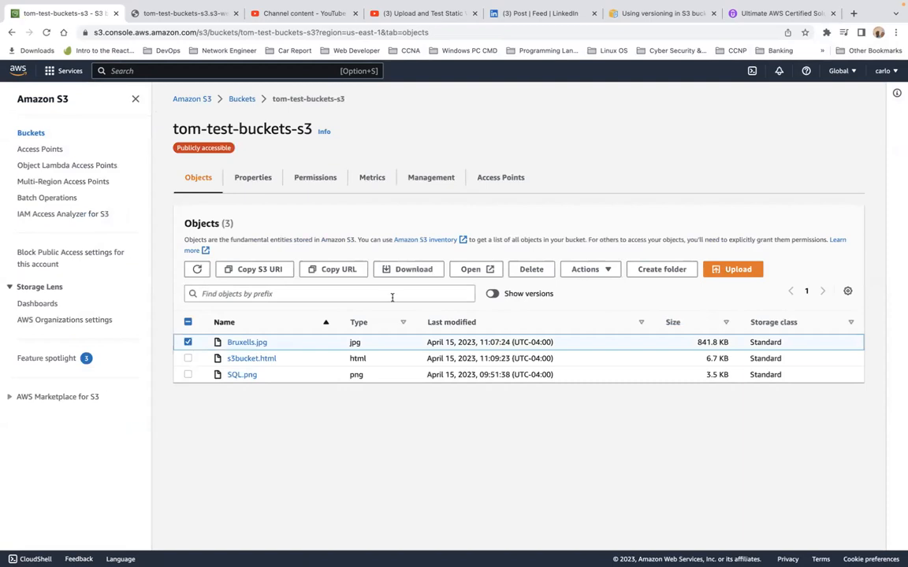
{"action": "left_click", "coordinate": [531, 270]}
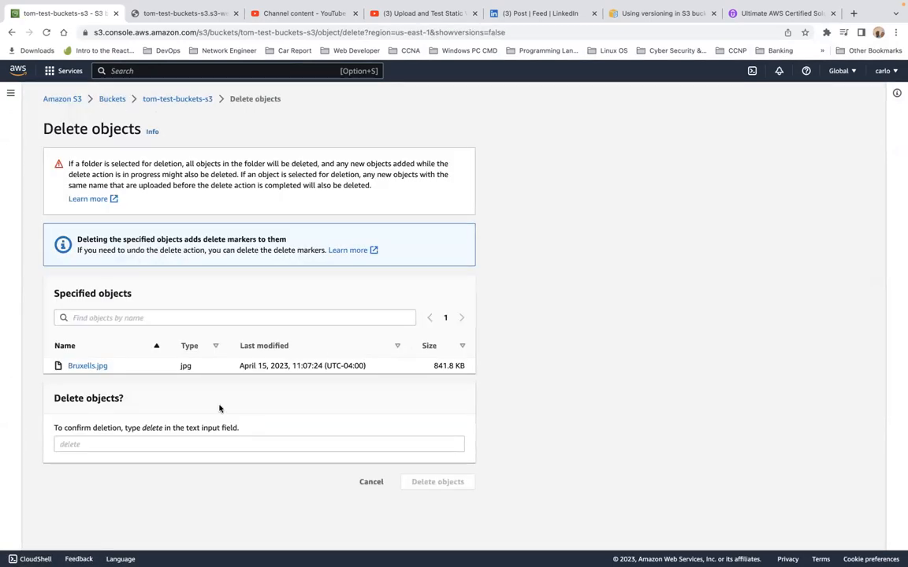
{"action": "left_click", "coordinate": [114, 99]}
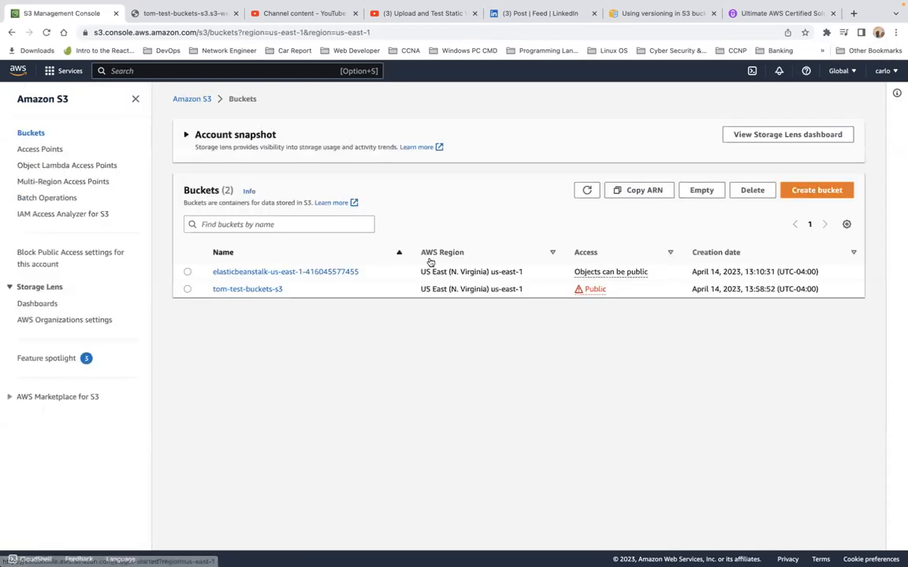
Open tom-test-buckets-s3 with versions hidden, delete Bruxells.jpg by confirming with "delete", and close the deletion status
{"action": "left_click", "coordinate": [246, 290]}
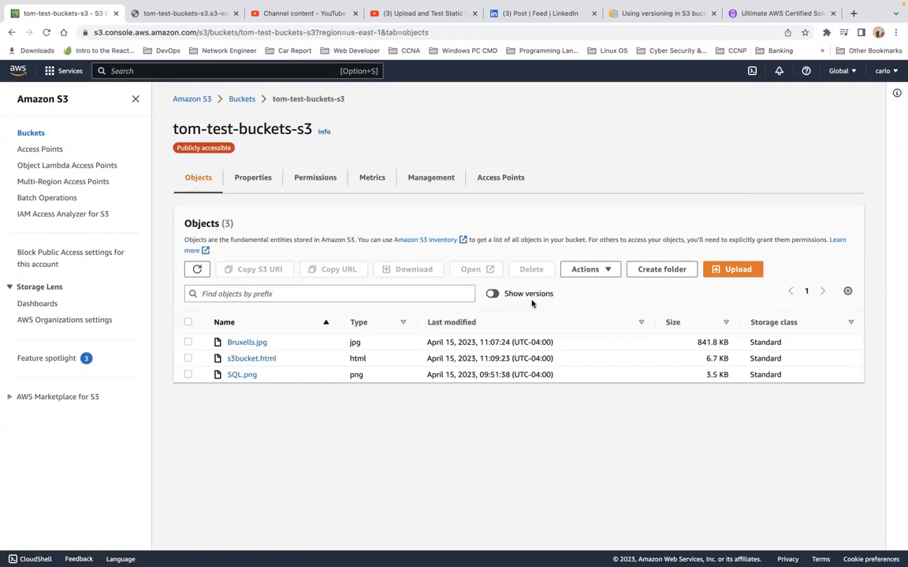
{"action": "left_click", "coordinate": [189, 343]}
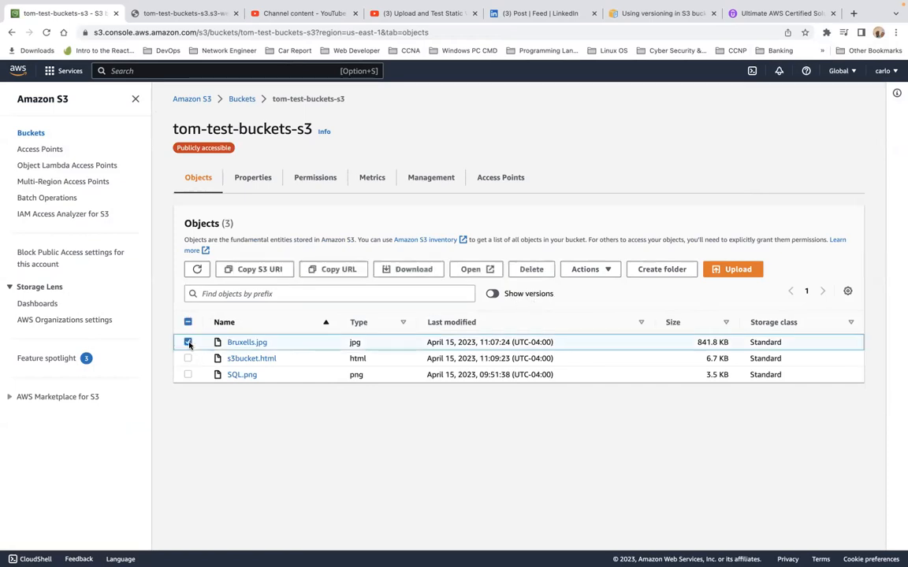
{"action": "left_click", "coordinate": [530, 269]}
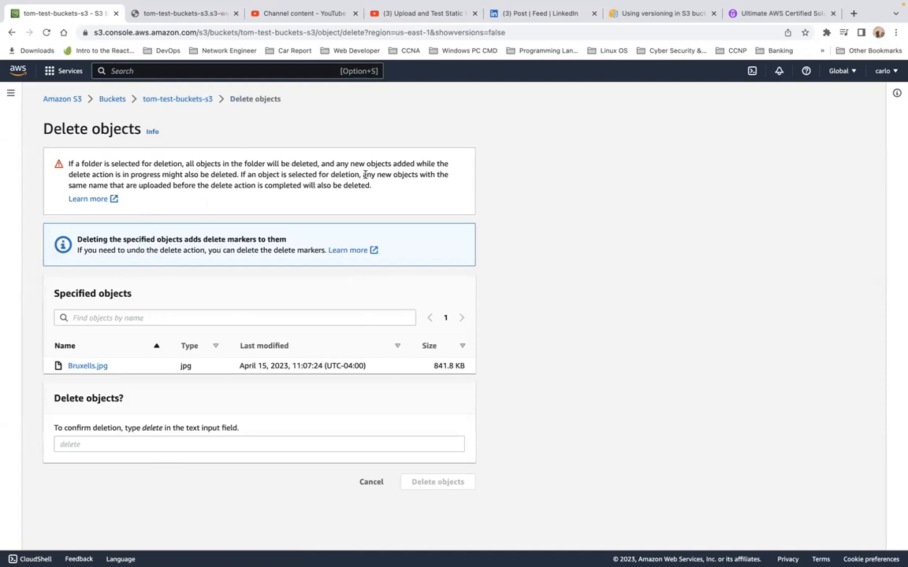
{"action": "left_click_drag", "start_coordinate": [363, 175], "coordinate": [405, 191]}
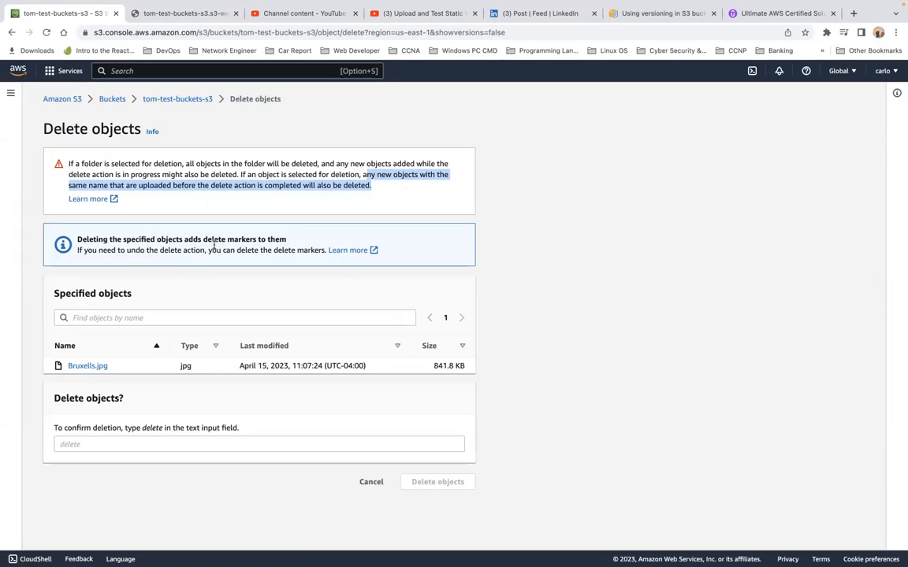
{"action": "left_click_drag", "start_coordinate": [227, 239], "coordinate": [284, 244]}
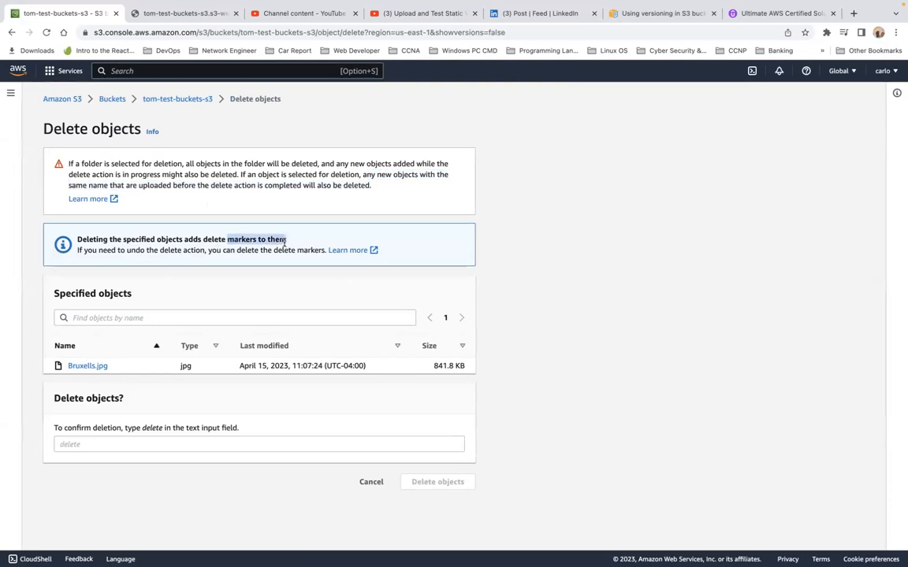
{"action": "left_click", "coordinate": [252, 216]}
{"action": "left_click", "coordinate": [154, 443]}
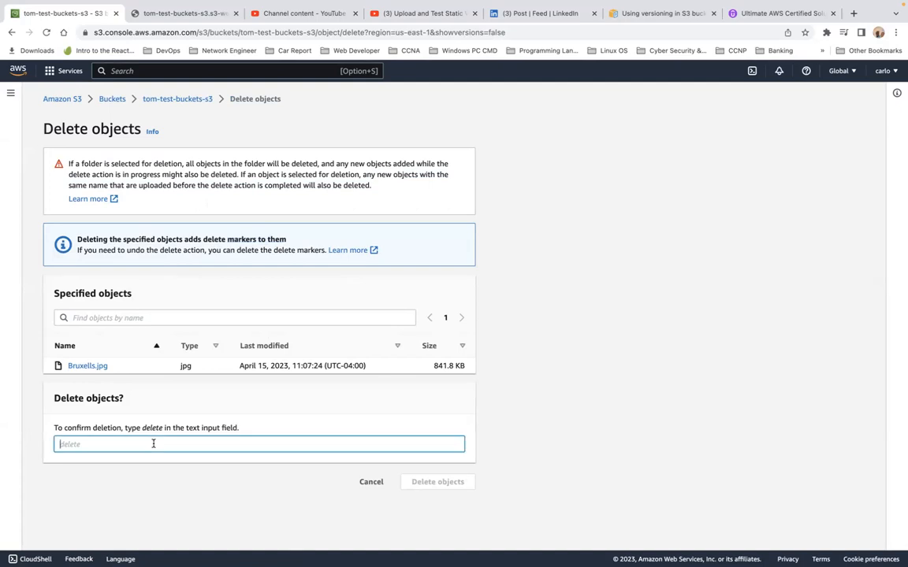
{"action": "type", "text": "delete"}
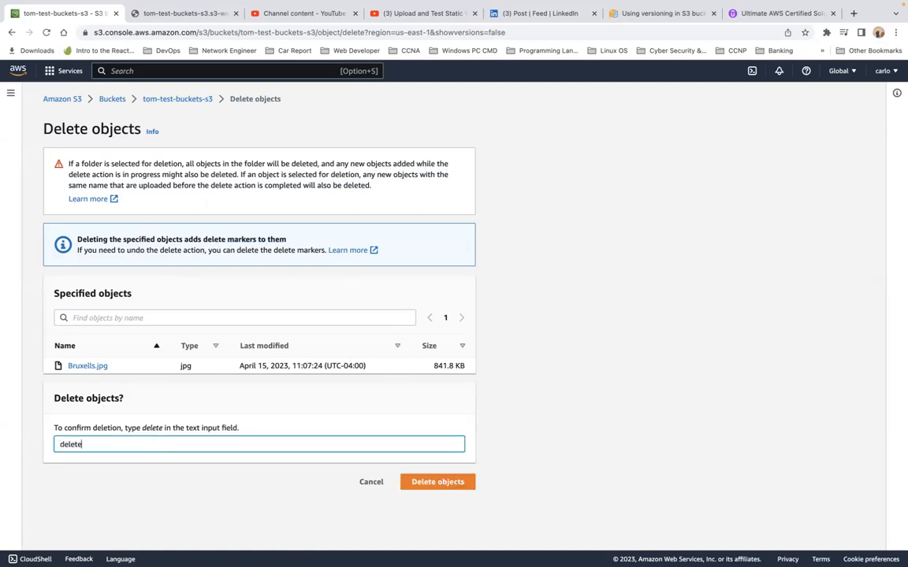
{"action": "left_click", "coordinate": [432, 482]}
{"action": "left_click", "coordinate": [865, 138]}
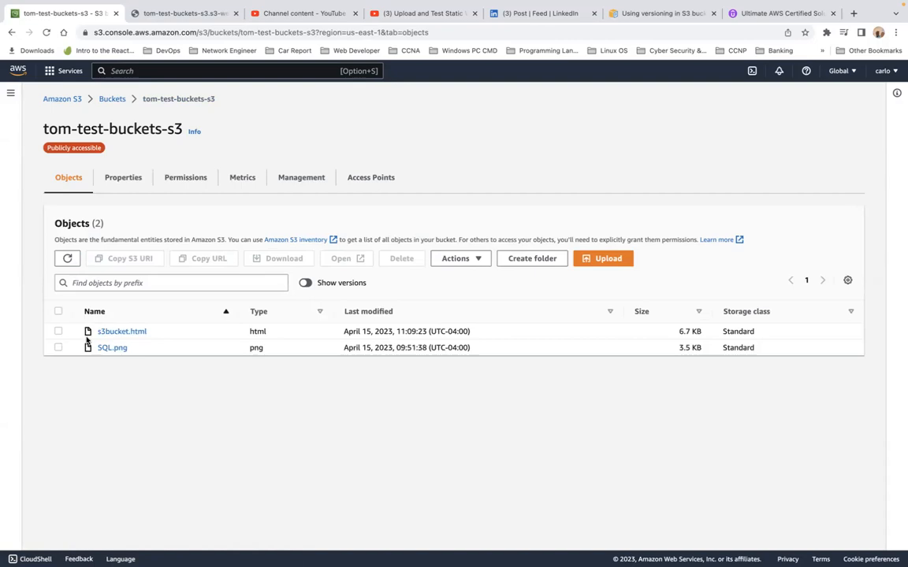
Show the bucket's object versions, highlight the Bruxells.jpg delete marker, and reload the hosted website to check the picture
{"action": "left_click", "coordinate": [308, 283]}
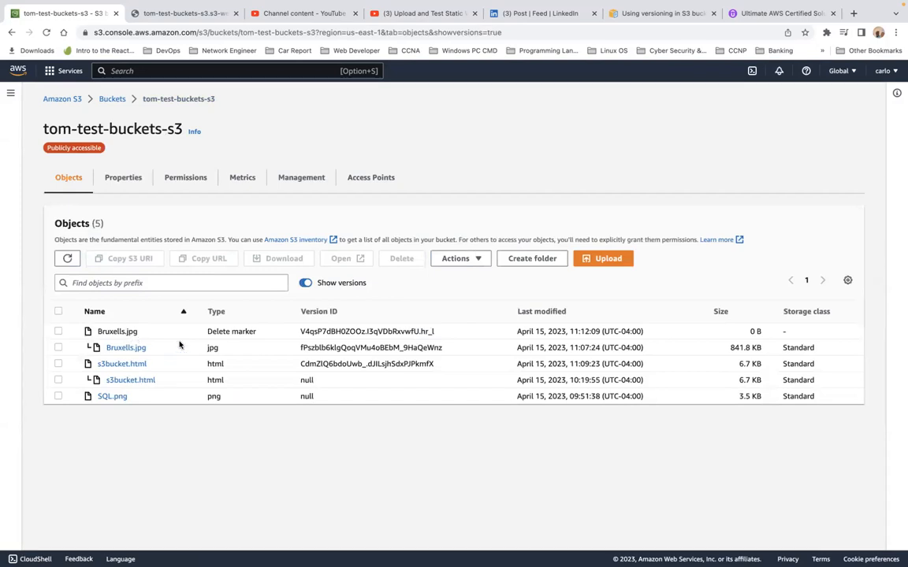
{"action": "left_click_drag", "start_coordinate": [207, 333], "coordinate": [261, 334]}
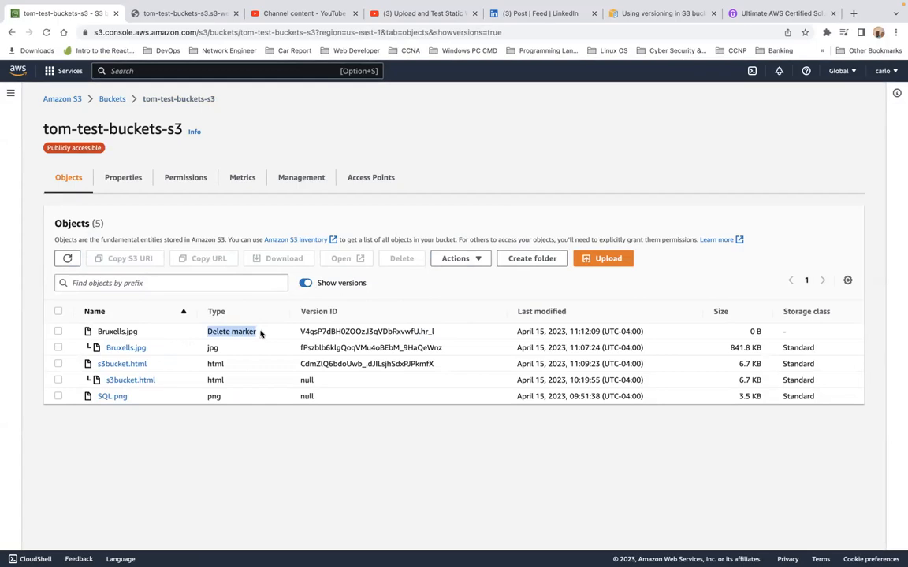
{"action": "left_click", "coordinate": [186, 17]}
{"action": "left_click", "coordinate": [46, 33]}
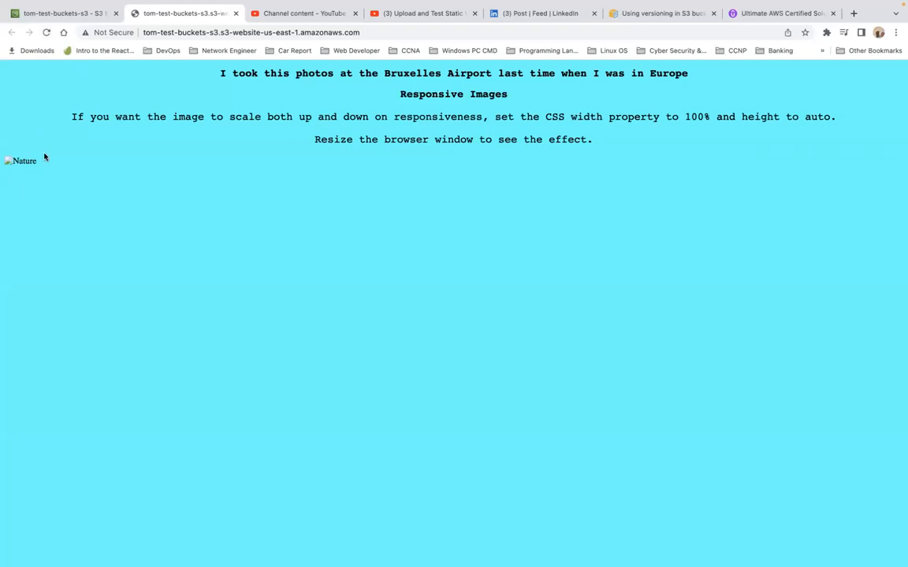
Return to tom-test-buckets-s3 in the S3 console, select only the Bruxells.jpg delete marker, and start its deletion
{"action": "left_click", "coordinate": [76, 13]}
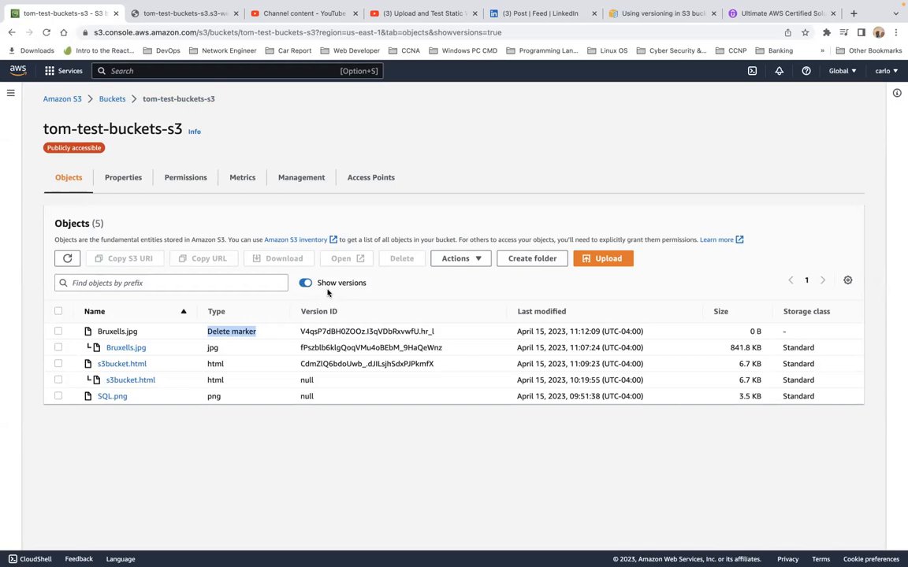
{"action": "left_click", "coordinate": [57, 331]}
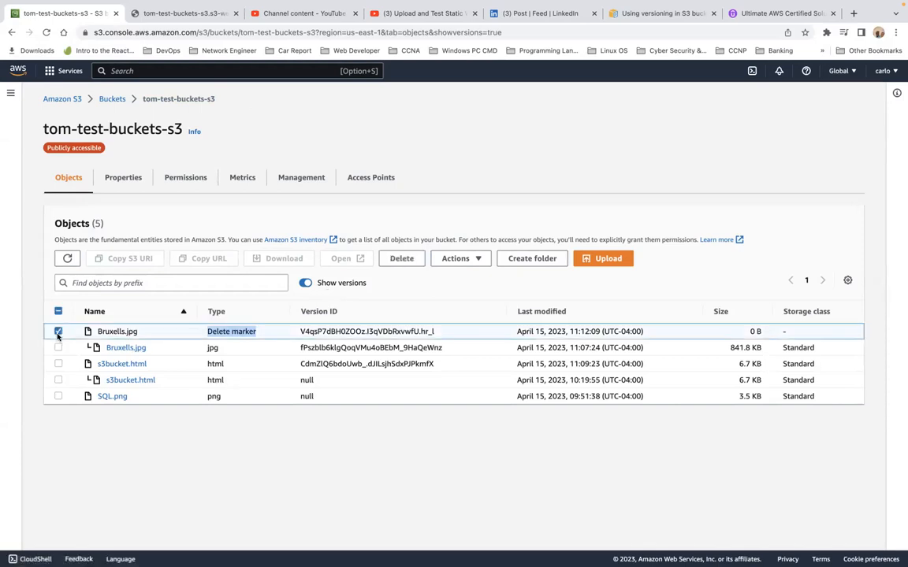
{"action": "left_click", "coordinate": [402, 263]}
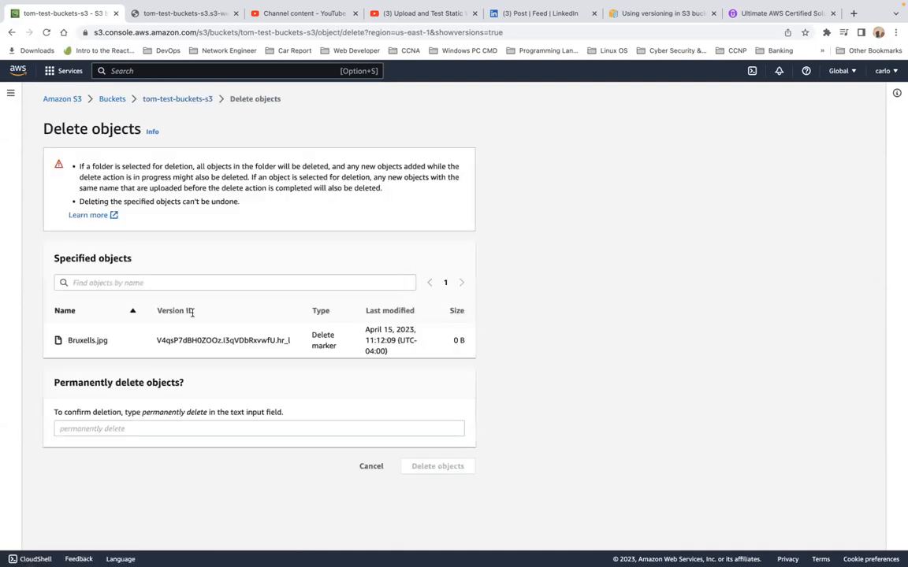
{"action": "left_click", "coordinate": [132, 426]}
{"action": "type", "text": "https://tom-test-buckets-s3.s3.amazonaws.com/s3bucket.html"}
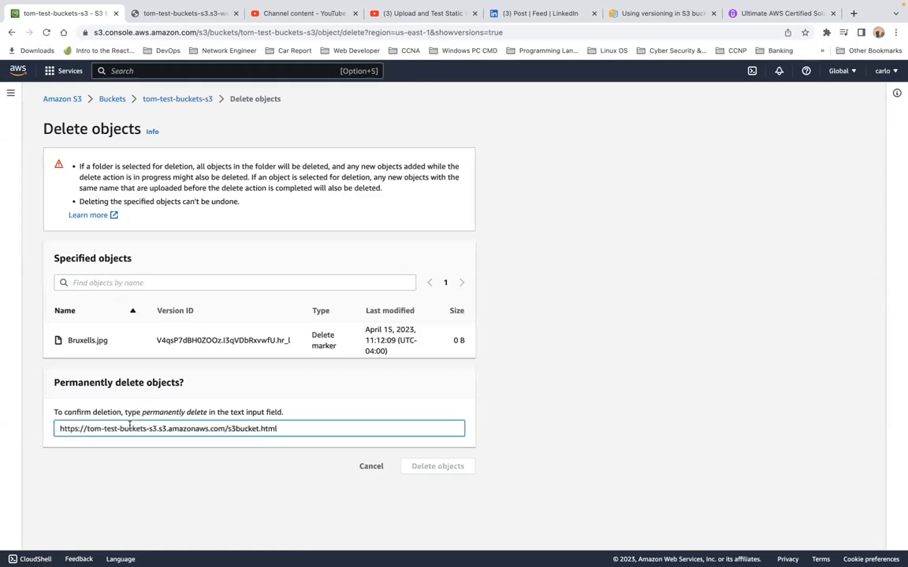
{"action": "key", "text": "super+z"}
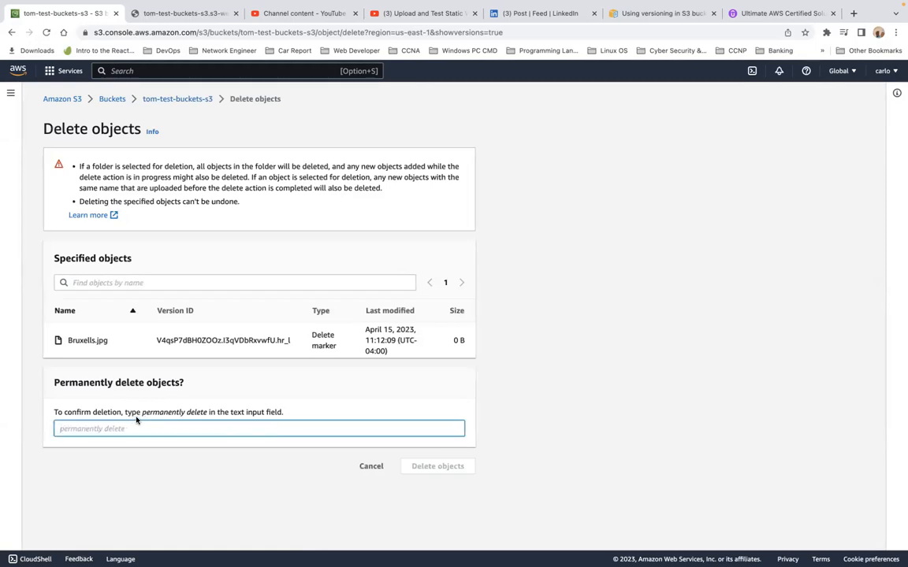
Confirm the permanent deletion of the Bruxells.jpg delete marker with "permanently delete", and close the deletion status
{"action": "left_click_drag", "start_coordinate": [143, 414], "coordinate": [203, 416]}
{"action": "key", "text": "super+c"}
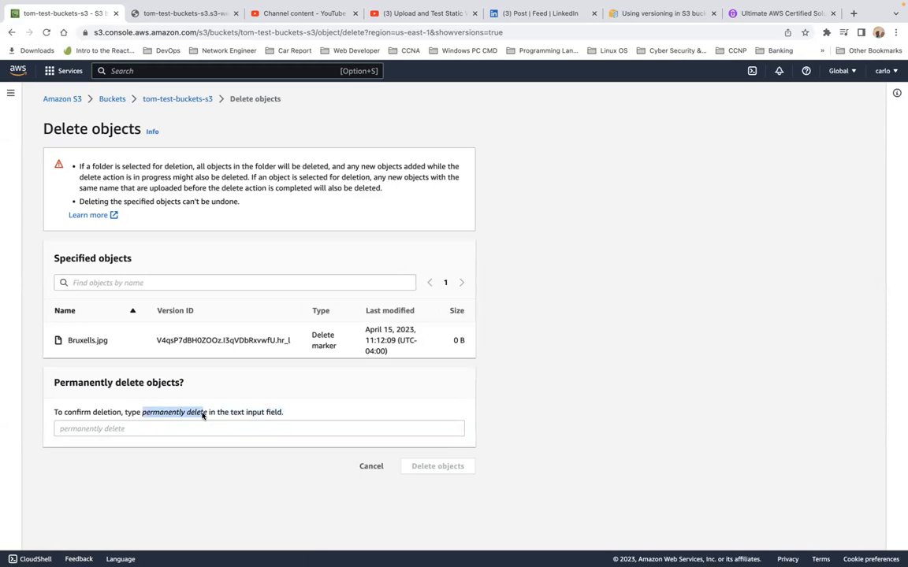
{"action": "left_click", "coordinate": [182, 433]}
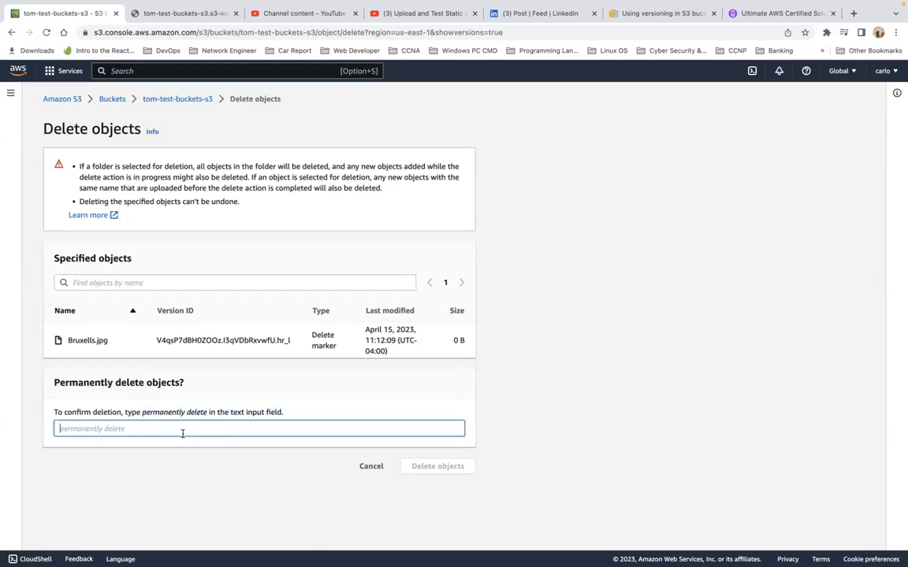
{"action": "key", "text": "super+v"}
{"action": "type", "text": "e"}
{"action": "left_click", "coordinate": [435, 468]}
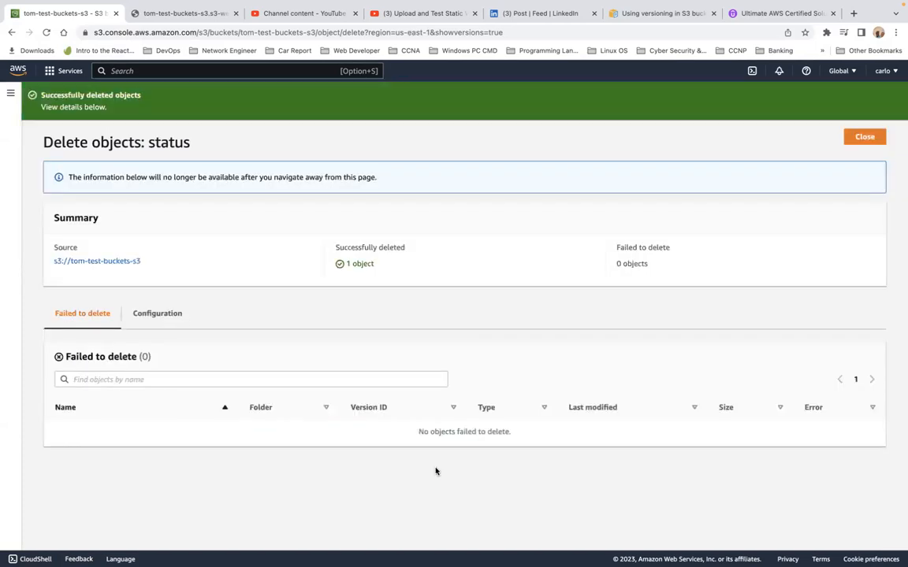
{"action": "left_click", "coordinate": [858, 140]}
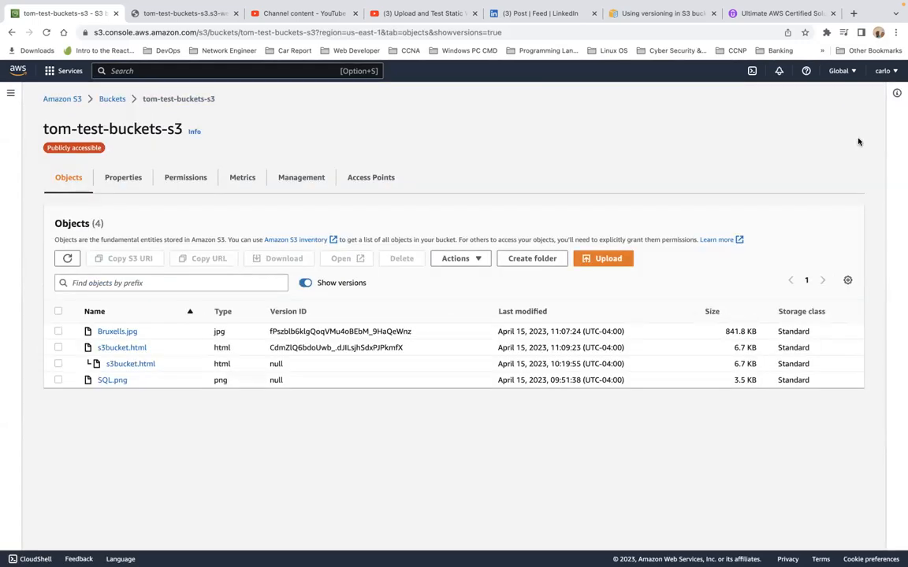
Check the picture on the hosted website, and compare the bucket's object list with versions shown and hidden, leaving versions hidden
{"action": "left_click", "coordinate": [187, 14]}
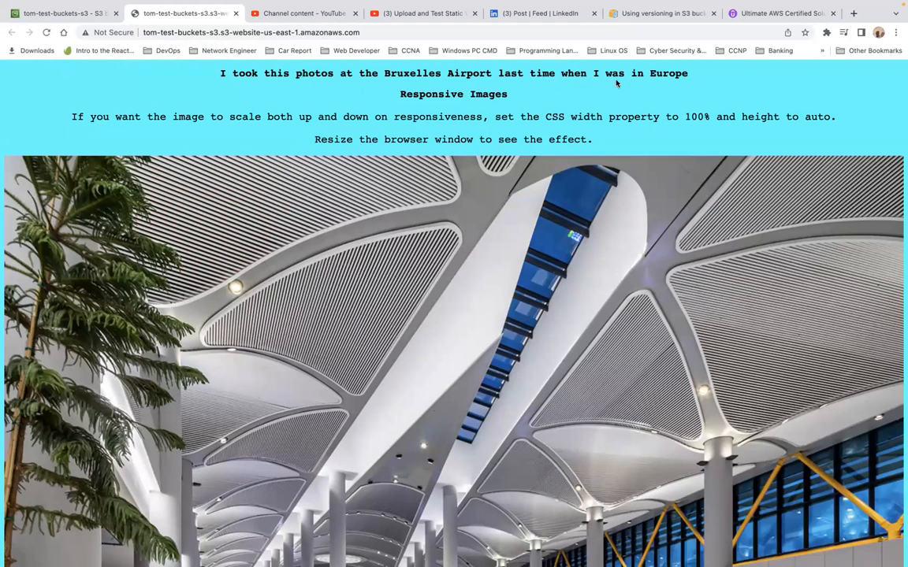
{"action": "left_click", "coordinate": [63, 14]}
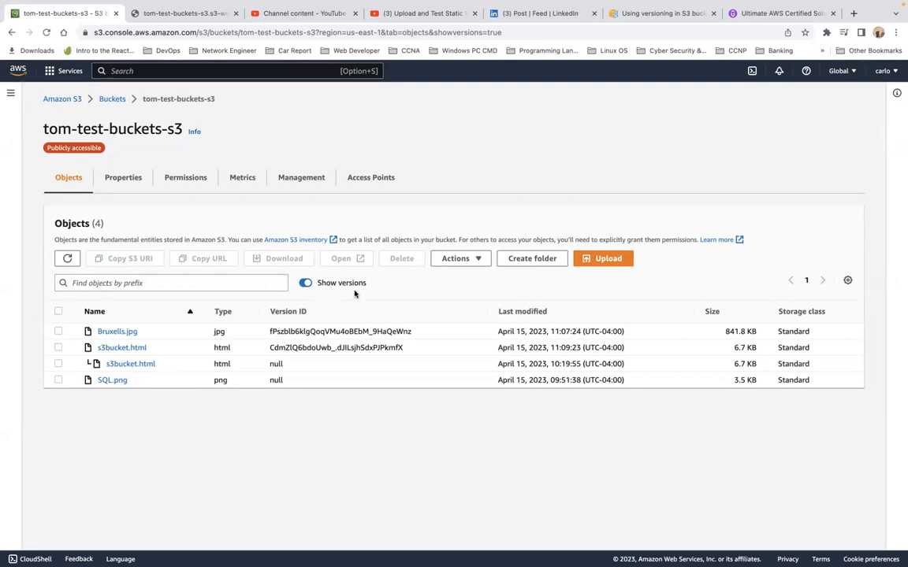
{"action": "left_click", "coordinate": [305, 284]}
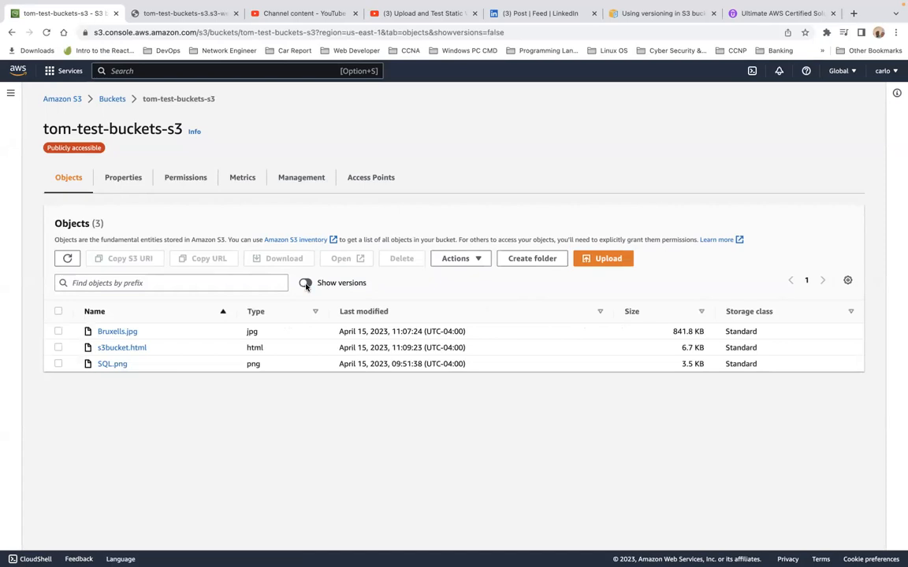
{"action": "left_click", "coordinate": [305, 283]}
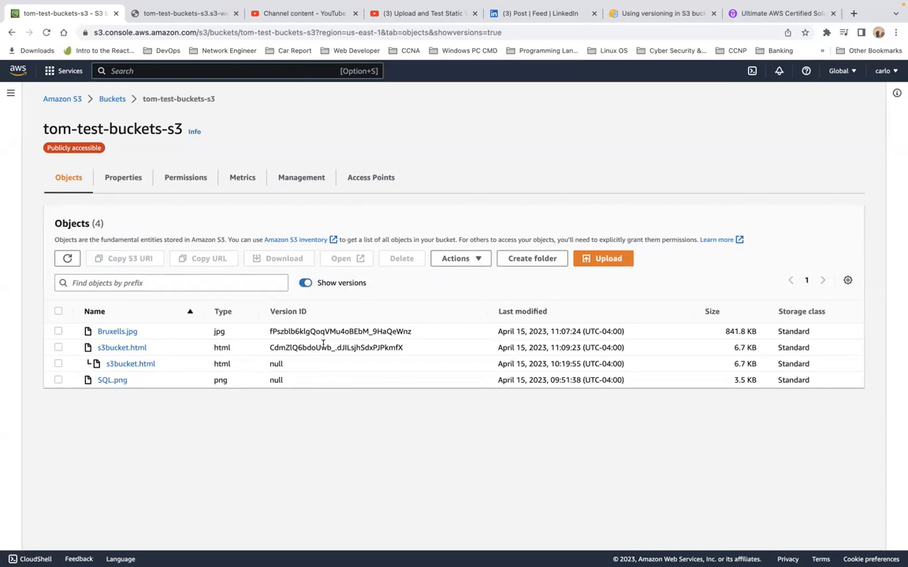
{"action": "left_click", "coordinate": [304, 284]}
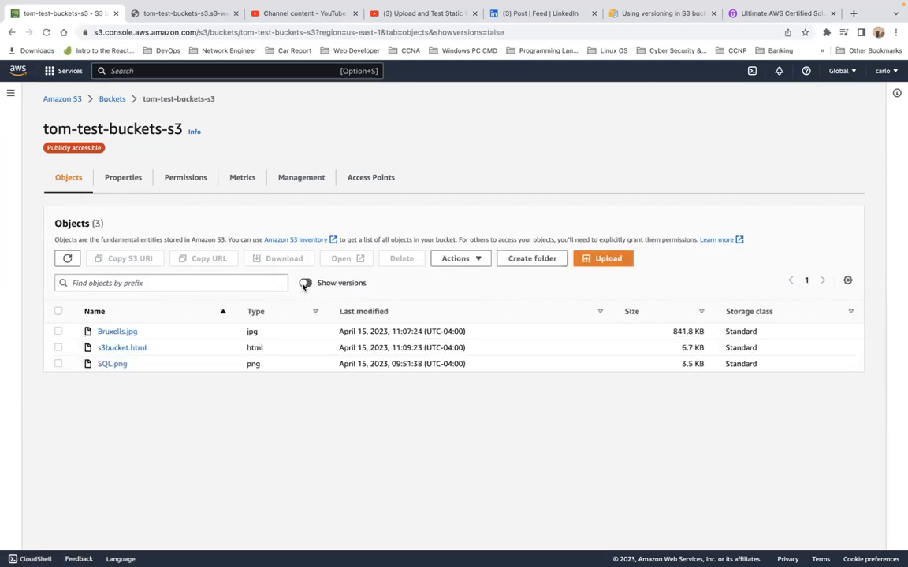